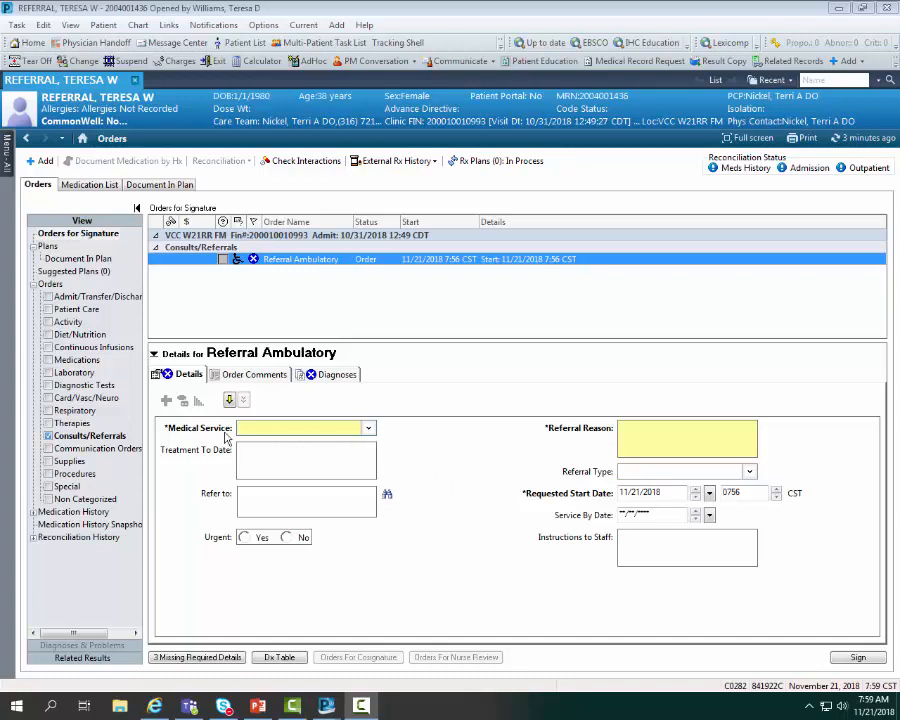
- Set the ambulatory referral's medical service to Dermatology and enter "Rash" as the referral reason
{"action": "left_click", "coordinate": [369, 428]}
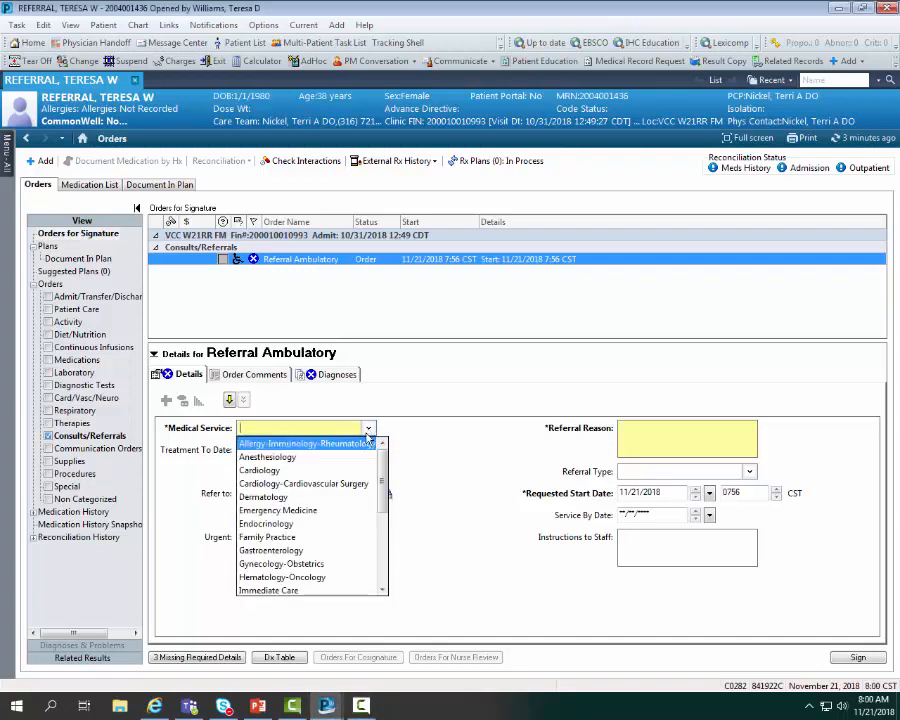
{"action": "left_click", "coordinate": [262, 497]}
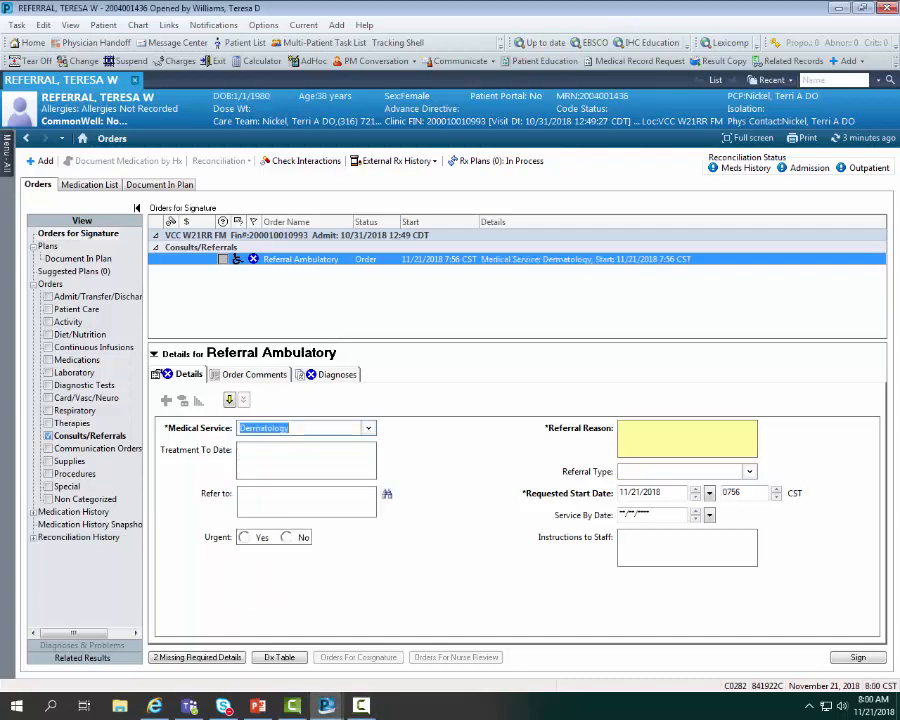
{"action": "left_click", "coordinate": [645, 442]}
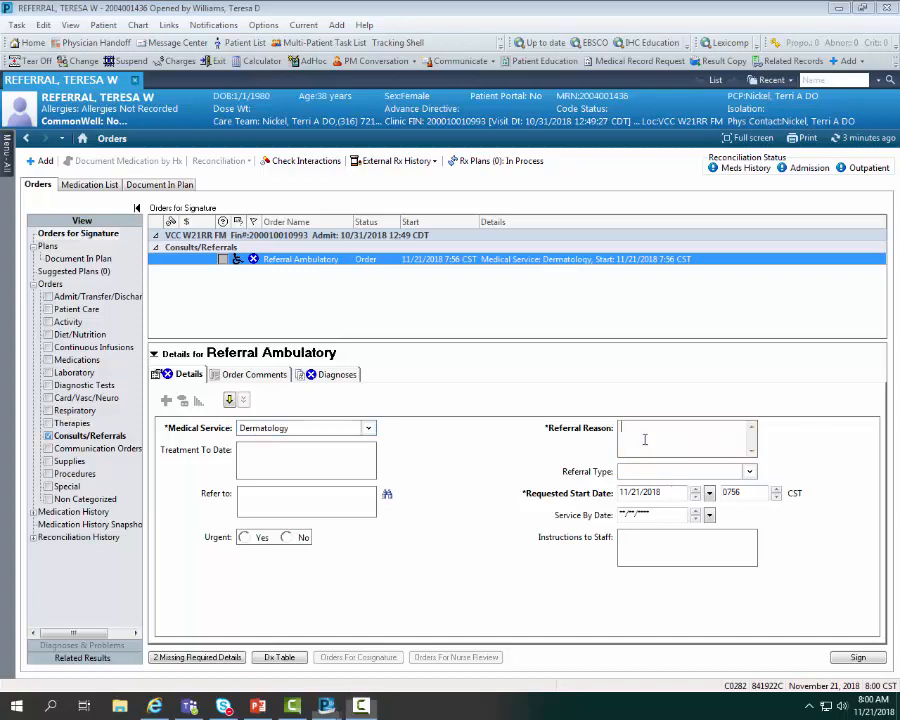
{"action": "type", "text": "Ra"}
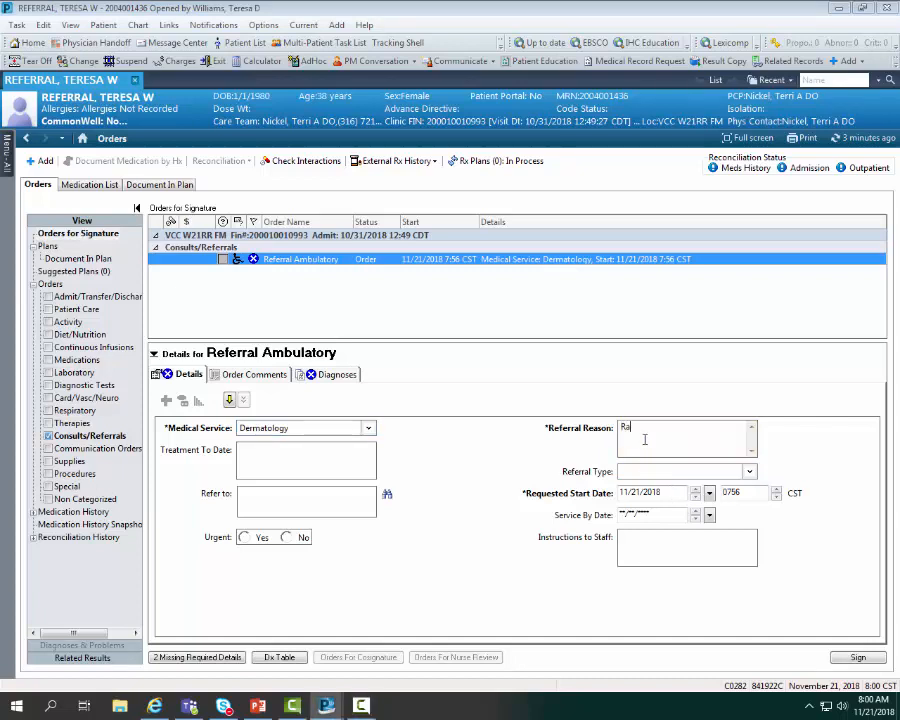
{"action": "type", "text": "sh"}
{"action": "key", "text": "Tab"}
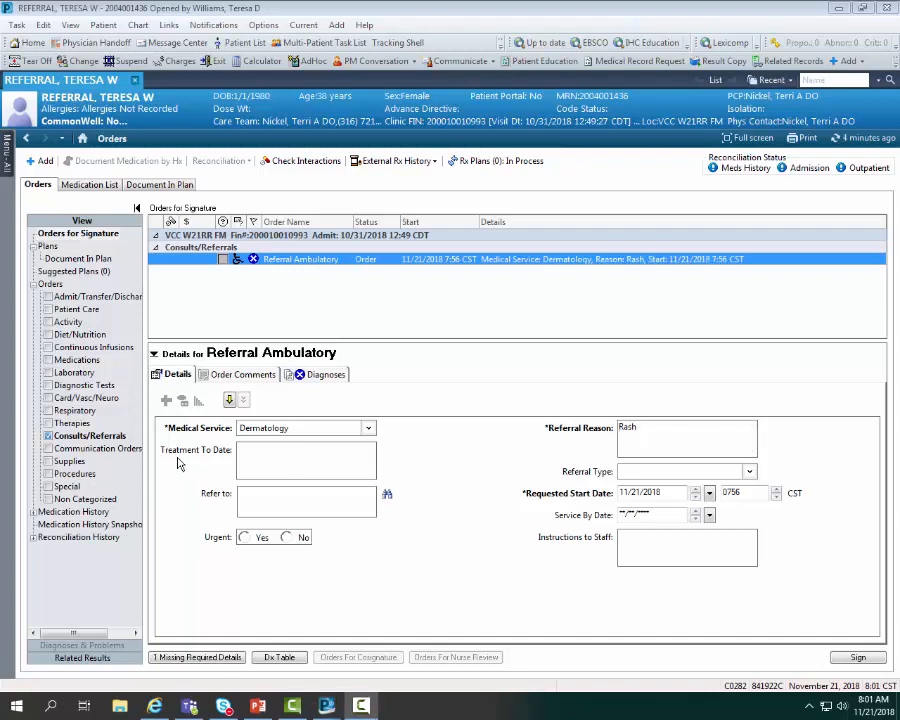
{"action": "key", "text": "shift+Tab"}
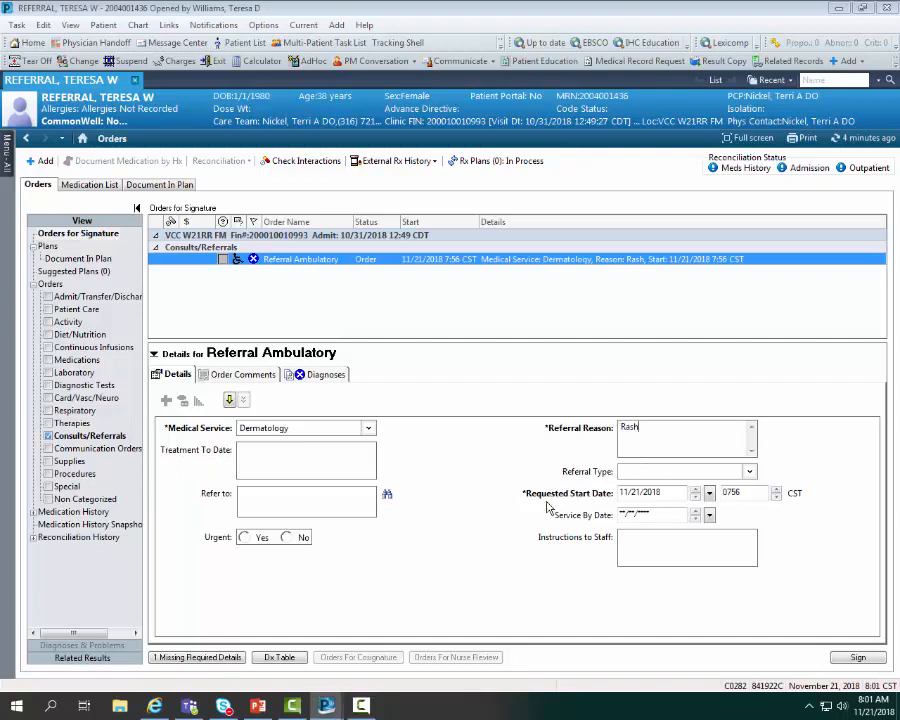
- Set both the requested start date and the service by date of the referral to 12/01/2018
{"action": "left_click", "coordinate": [709, 493]}
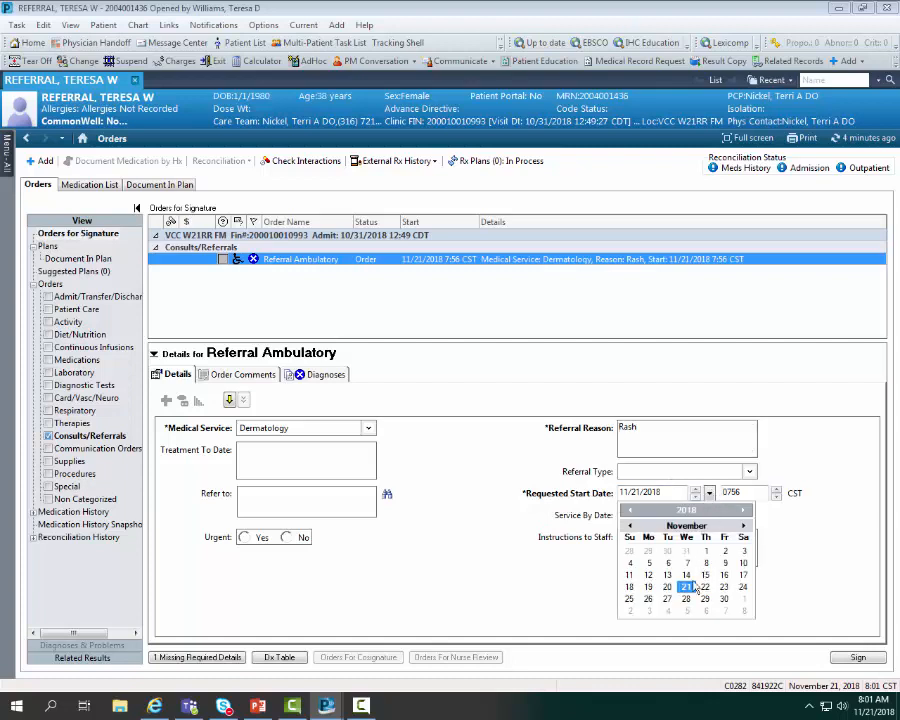
{"action": "left_click", "coordinate": [743, 600]}
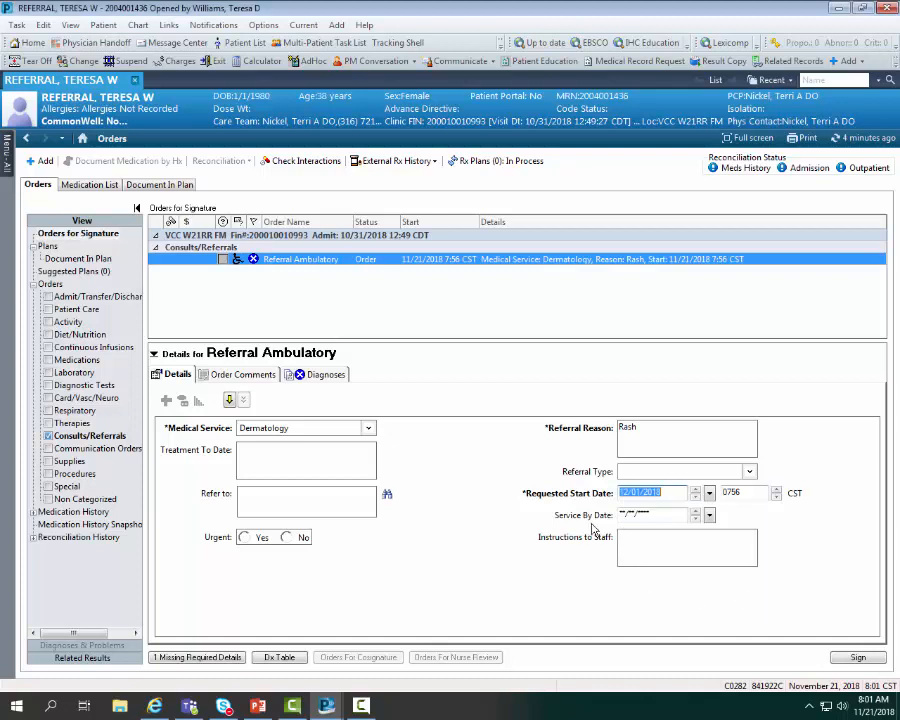
{"action": "left_click", "coordinate": [710, 516]}
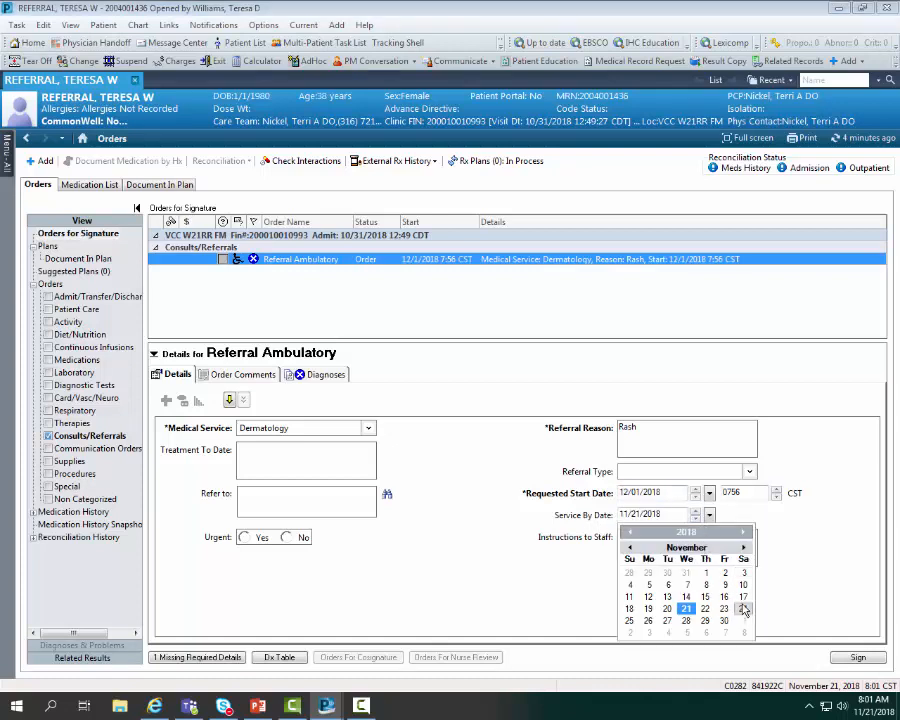
{"action": "left_click", "coordinate": [745, 623]}
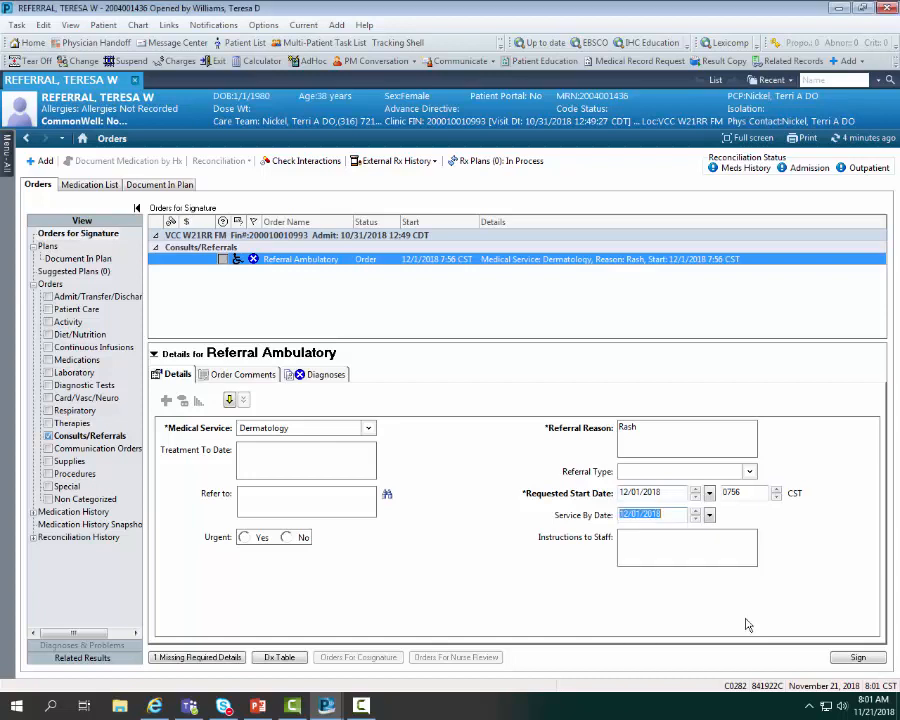
- Enter "see paperowrk" as the instructions to staff and mark the referral as urgent
{"action": "left_click", "coordinate": [640, 541]}
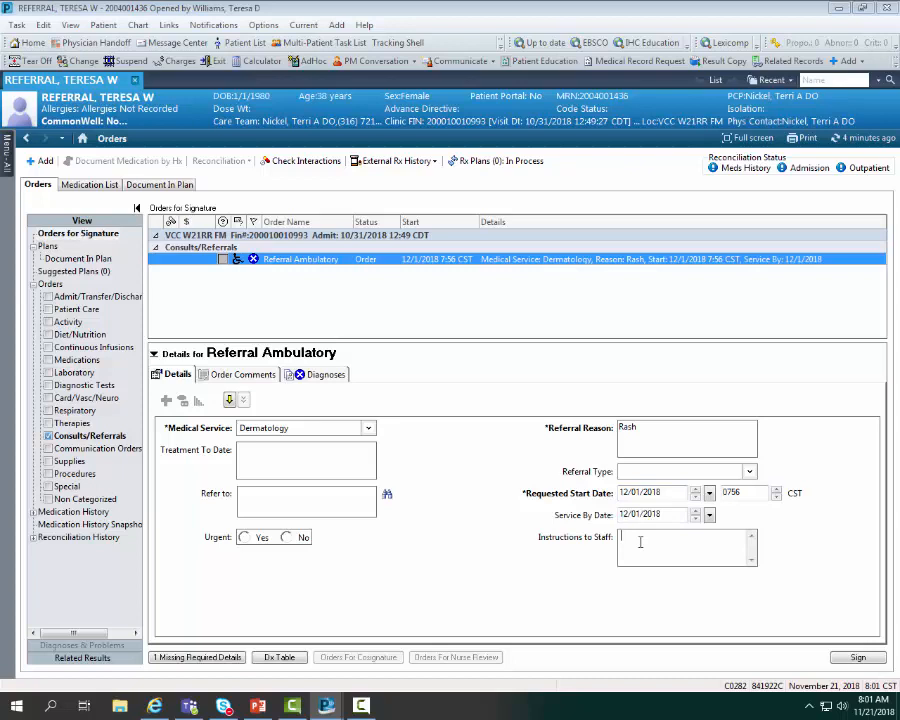
{"action": "type", "text": "see "}
{"action": "type", "text": "pa"}
{"action": "type", "text": "per"}
{"action": "type", "text": "work"}
{"action": "left_click", "coordinate": [243, 538]}
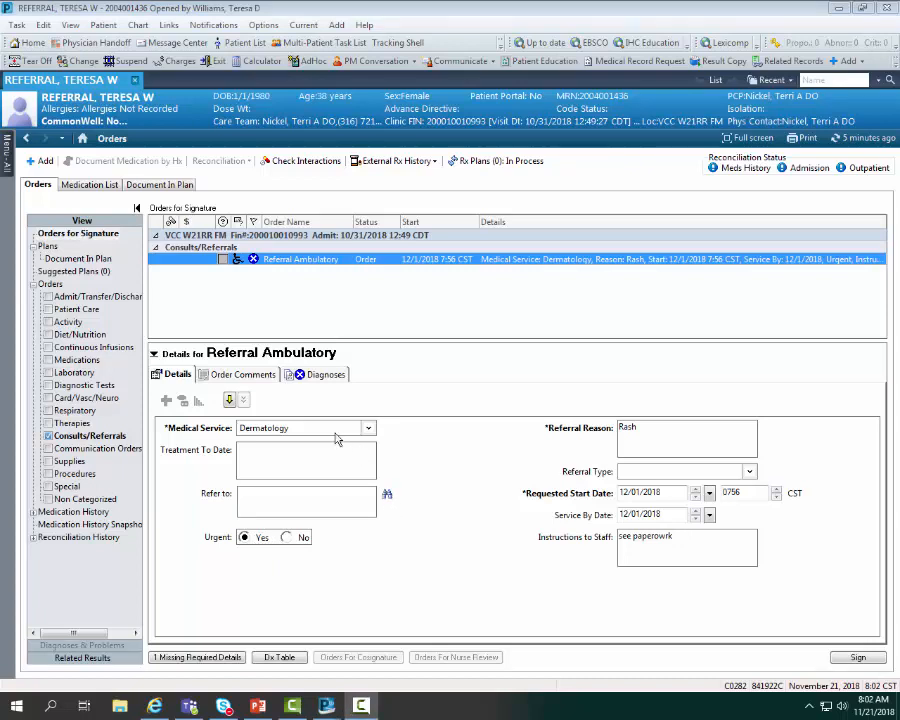
- Look up the refer-to provider and accept the first listed dermatologist at Via Christi Clinic, E 21st, Dermatology
{"action": "left_click", "coordinate": [386, 496]}
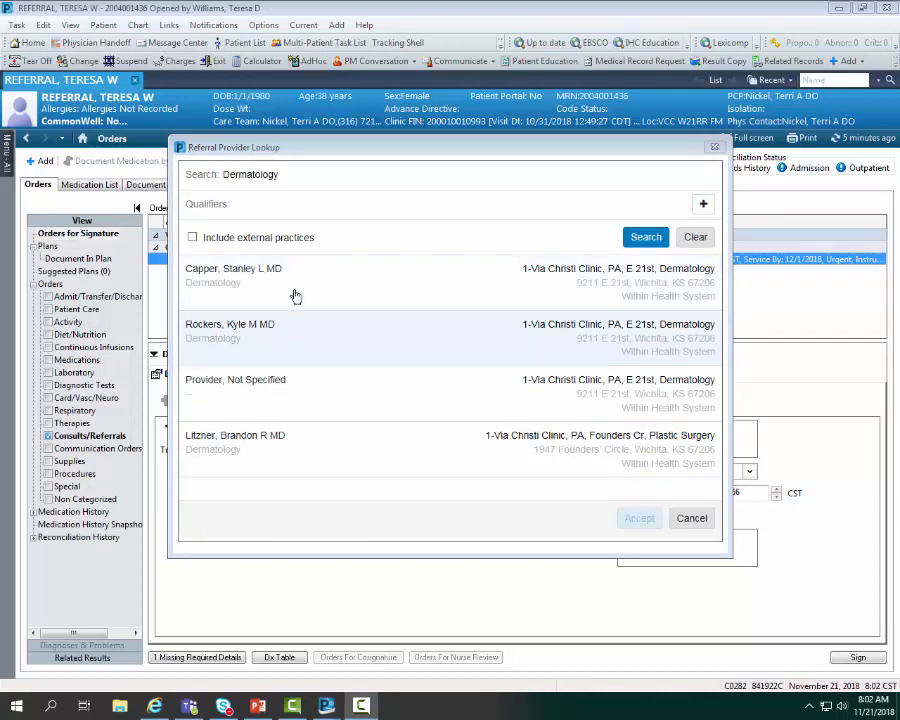
{"action": "left_click", "coordinate": [296, 297]}
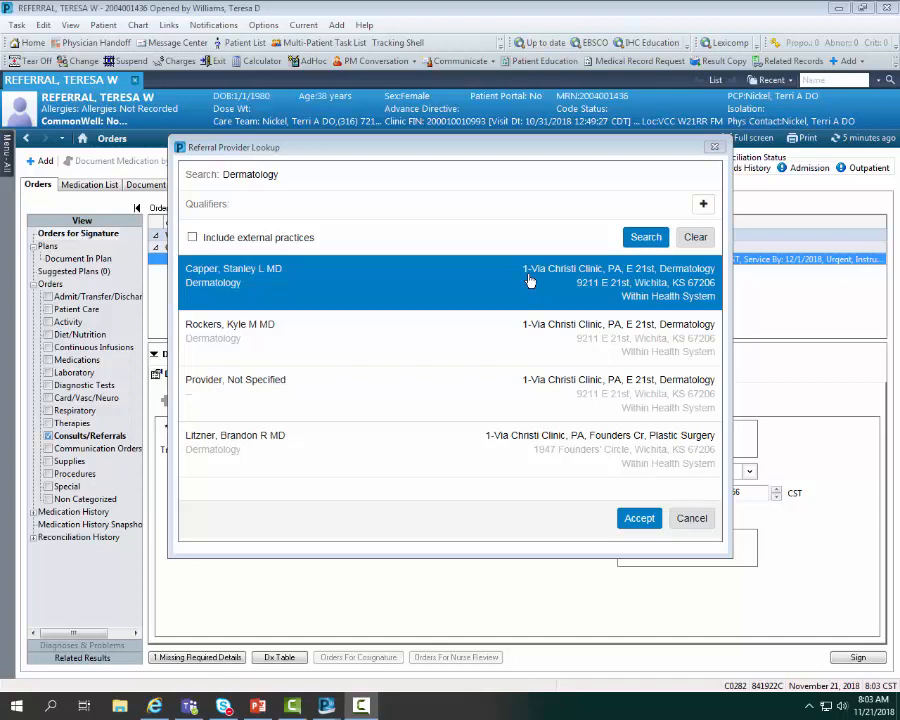
{"action": "left_click", "coordinate": [230, 392]}
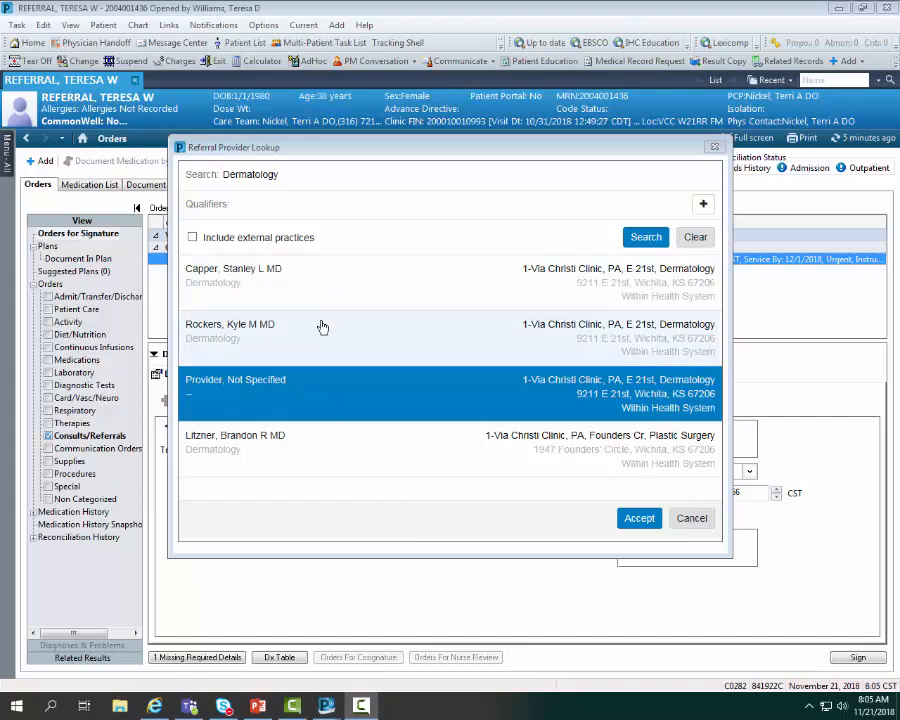
{"action": "left_click", "coordinate": [250, 273]}
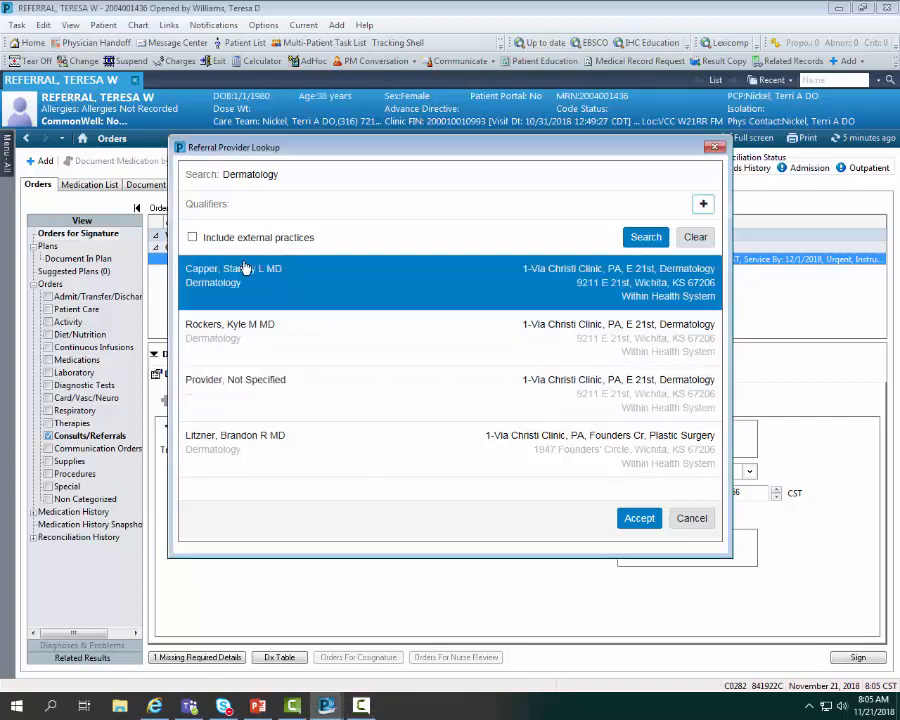
{"action": "left_click", "coordinate": [638, 520]}
- Associate the Rash (R21) diagnosis with the dermatology referral and sign the order
{"action": "left_click", "coordinate": [290, 379]}
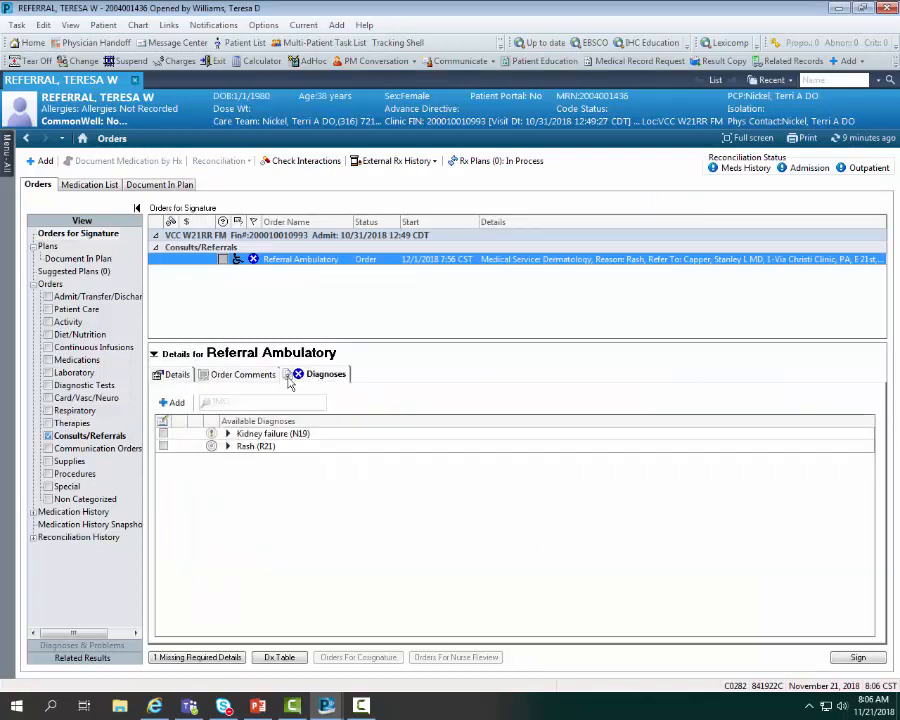
{"action": "left_click", "coordinate": [163, 446]}
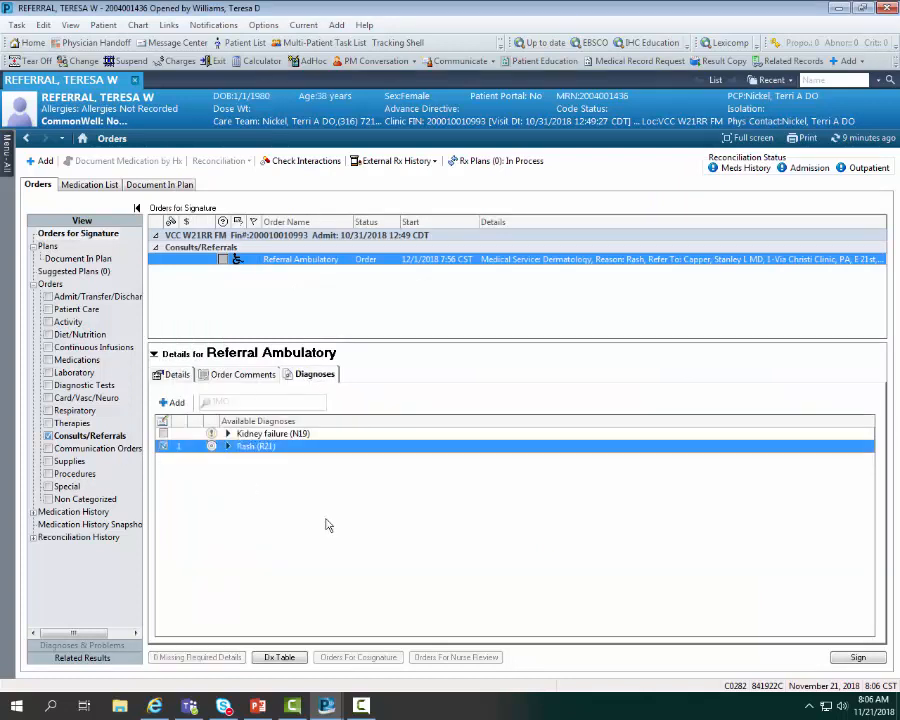
{"action": "left_click", "coordinate": [858, 657]}
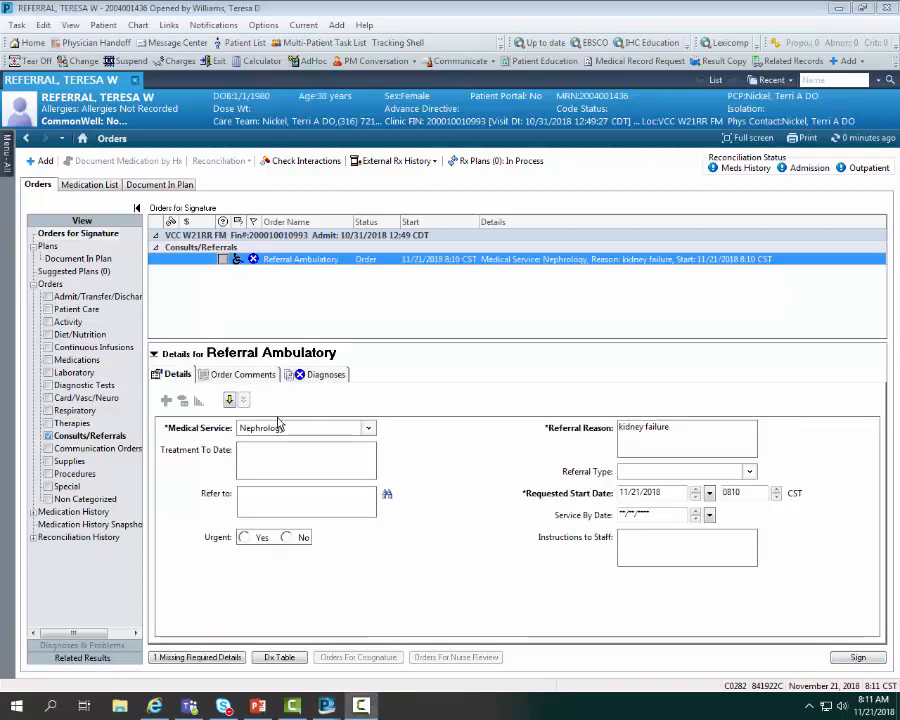
- Look up refer-to providers for the Nephrology referral, including external practices
{"action": "left_click", "coordinate": [389, 495]}
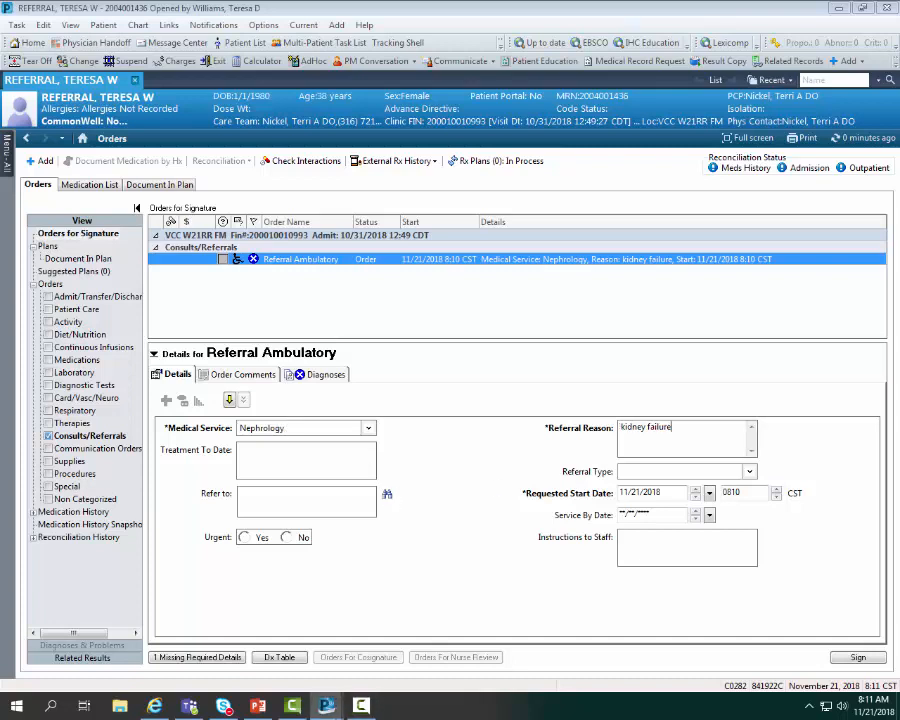
{"action": "left_click", "coordinate": [387, 494]}
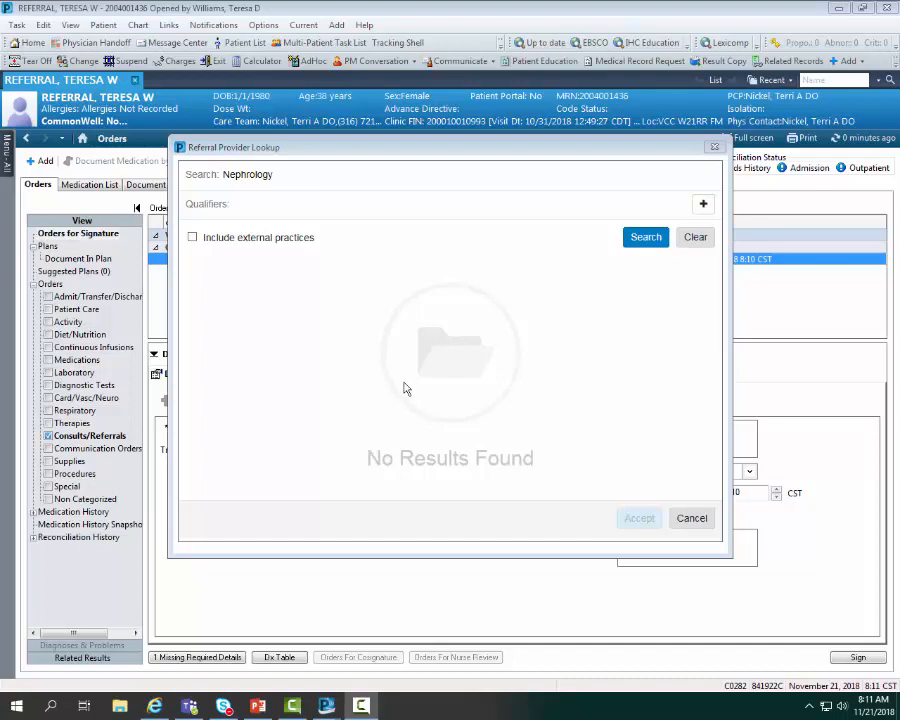
{"action": "left_click", "coordinate": [192, 238]}
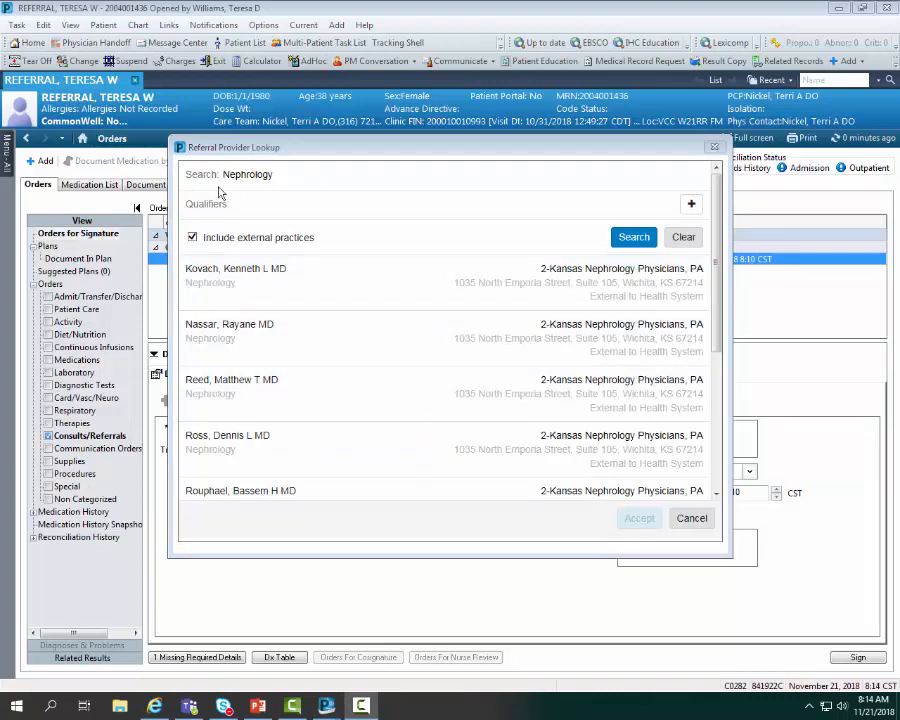
- Replace the specialty in the provider lookup with "derm" and run the search
{"action": "left_click", "coordinate": [281, 176]}
{"action": "key", "text": "BackSpace"}
{"action": "key", "text": "BackSpace"}
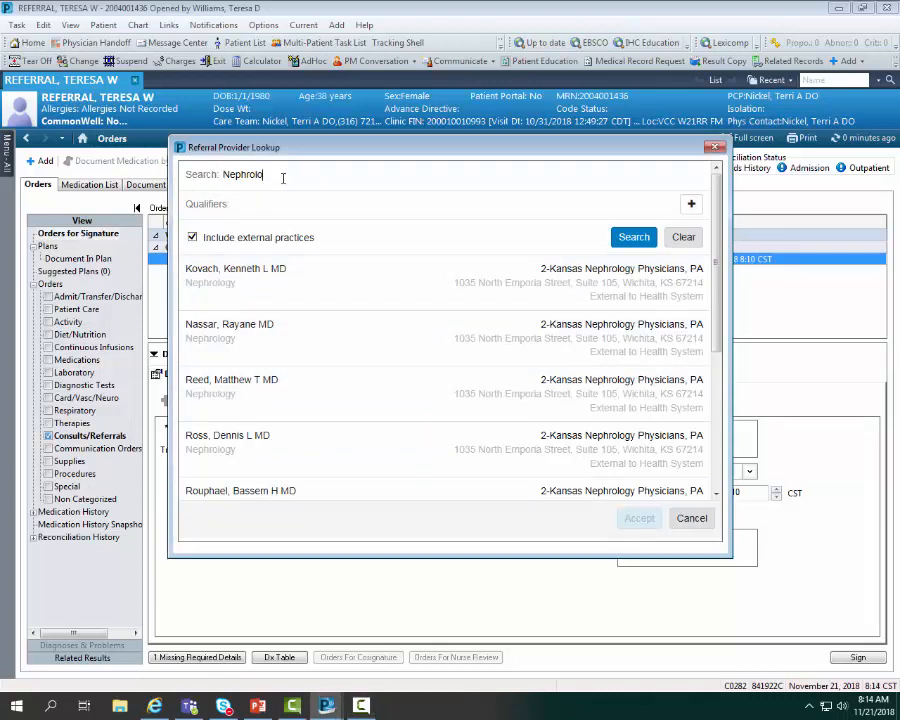
{"action": "key", "text": "BackSpace"}
{"action": "key", "text": "BackSpace"}
{"action": "key", "text": "BackSpace"}
{"action": "key", "text": "BackSpace"}
{"action": "key", "text": "BackSpace"}
{"action": "key", "text": "BackSpace"}
{"action": "key", "text": "BackSpace"}
{"action": "key", "text": "BackSpace"}
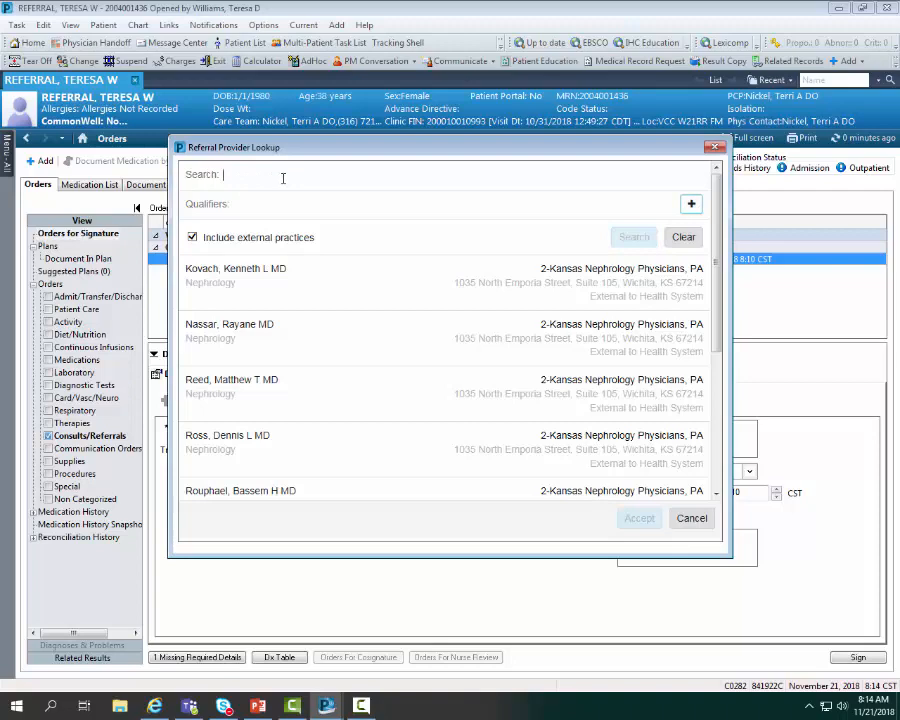
{"action": "type", "text": "der"}
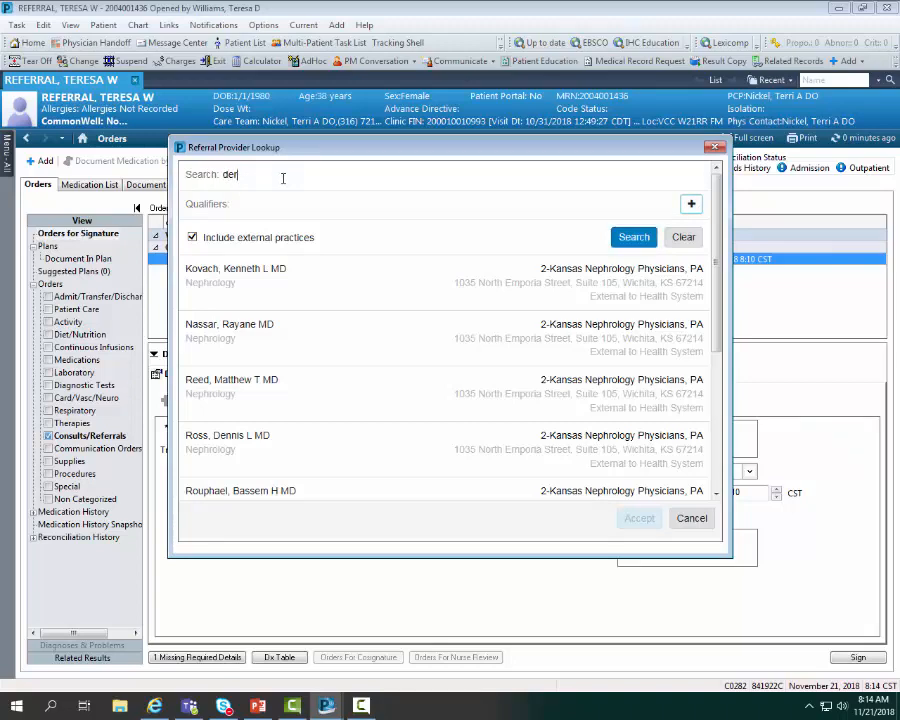
{"action": "type", "text": "m"}
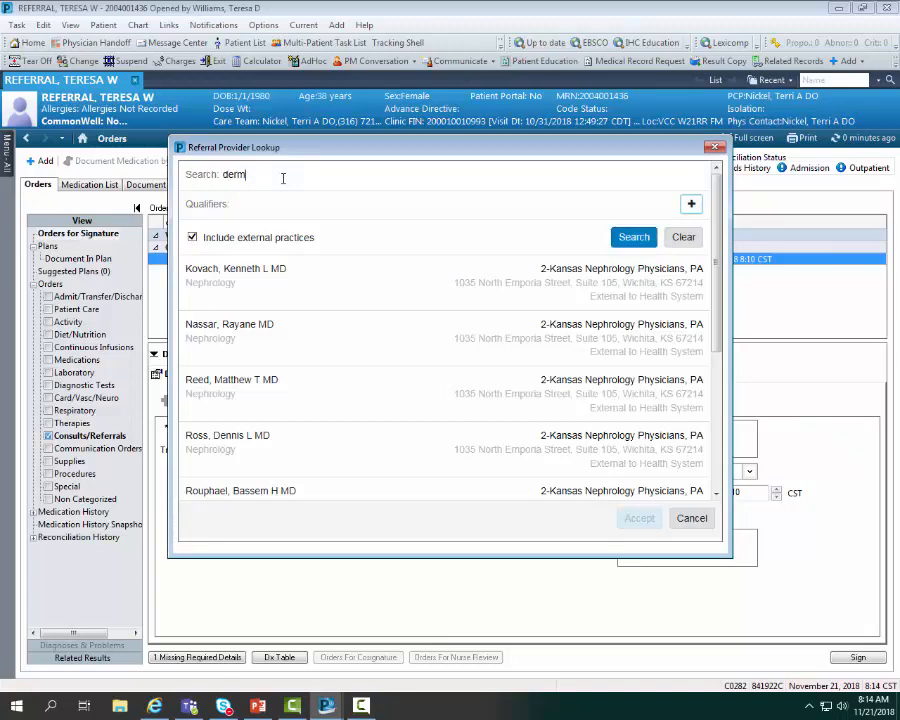
{"action": "left_click", "coordinate": [633, 237]}
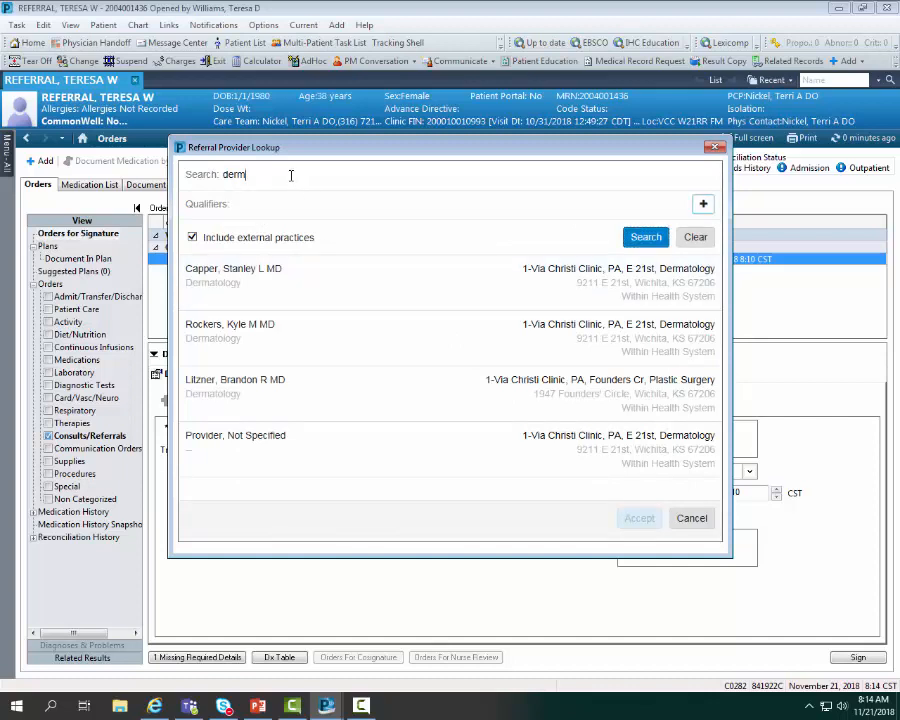
- Search the provider lookup by a dermatologist's last name, then clear the search and close the lookup
{"action": "key", "text": "BackSpace"}
{"action": "key", "text": "BackSpace"}
{"action": "key", "text": "BackSpace"}
{"action": "key", "text": "BackSpace"}
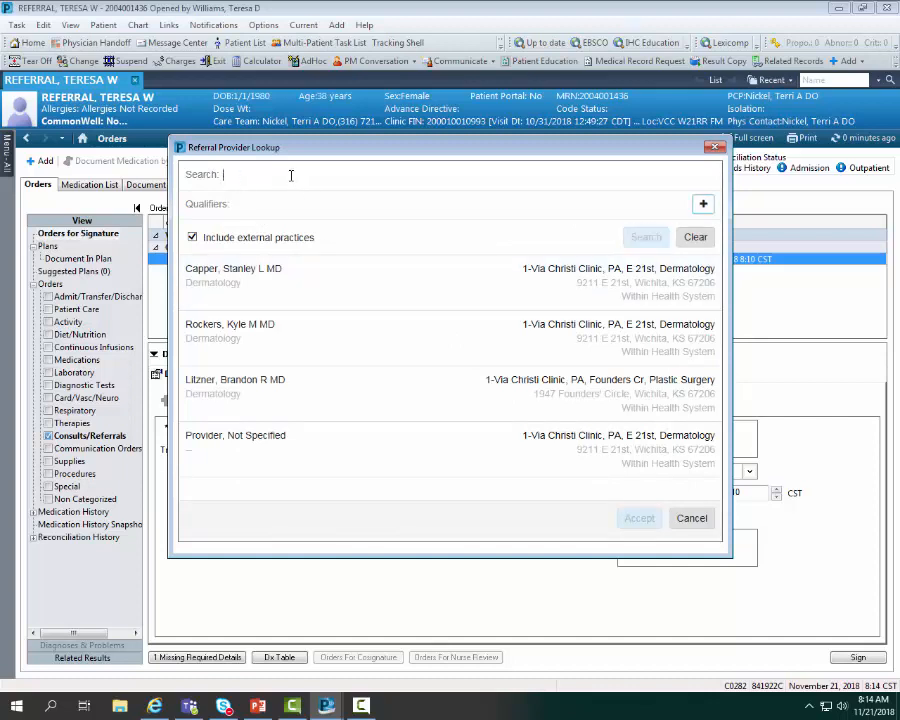
{"action": "type", "text": "rock"}
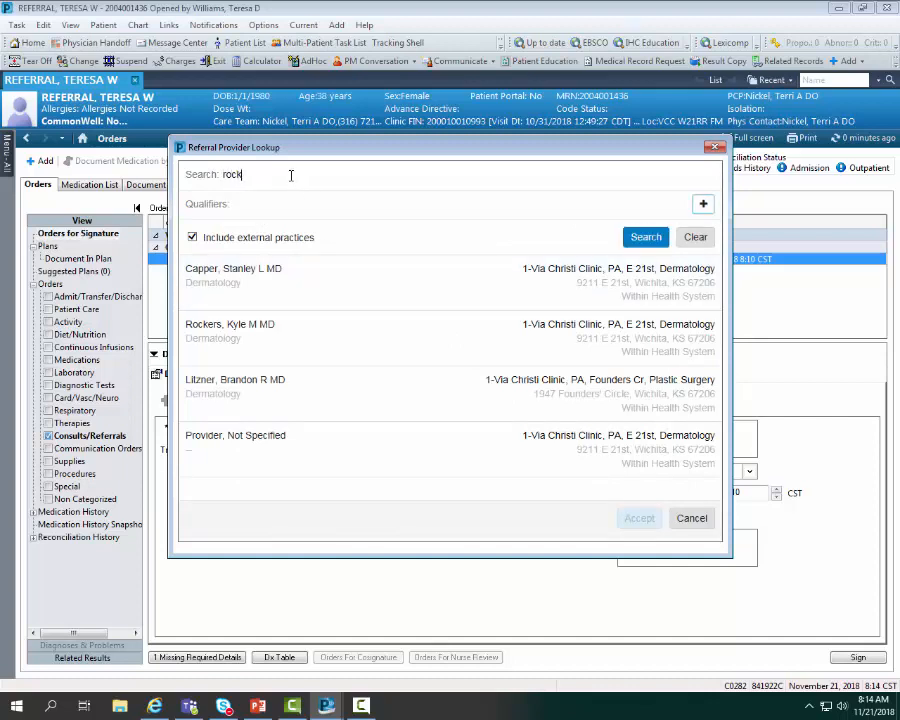
{"action": "type", "text": "ers"}
{"action": "left_click", "coordinate": [644, 237]}
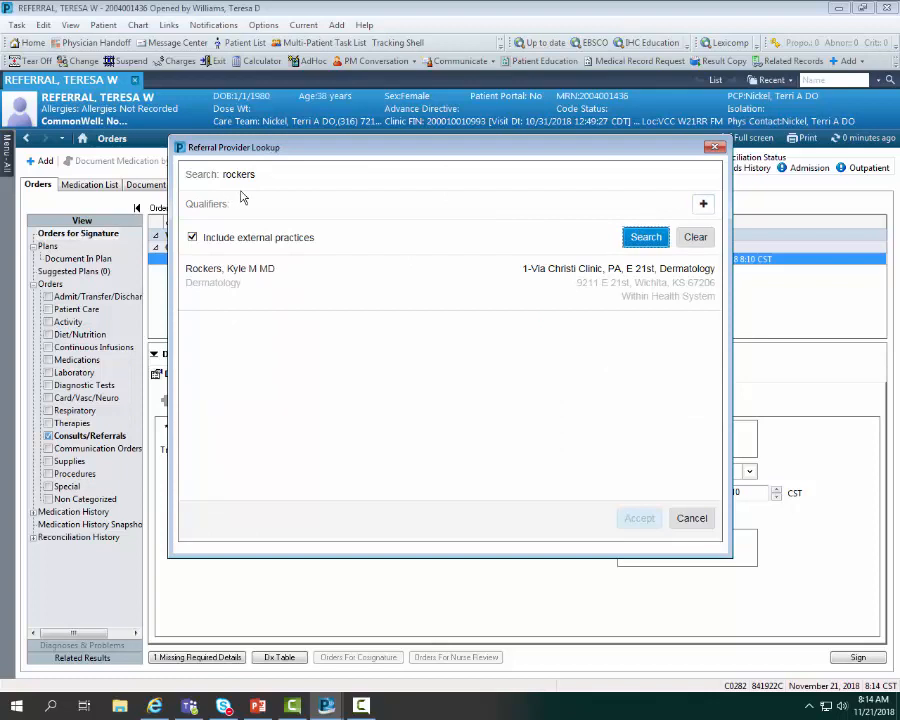
{"action": "left_click", "coordinate": [696, 239]}
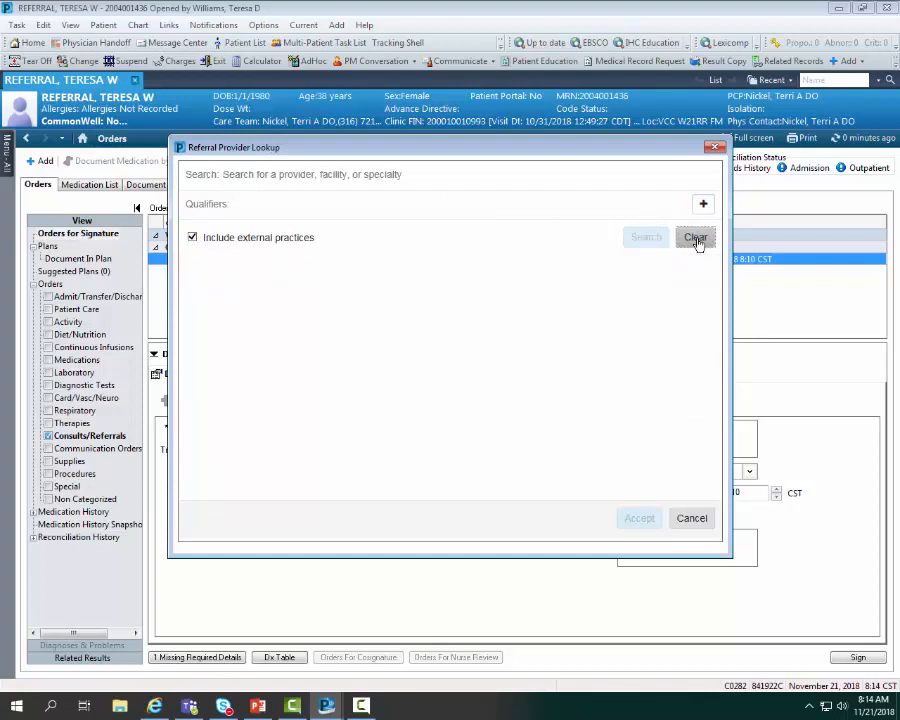
{"action": "left_click", "coordinate": [714, 147]}
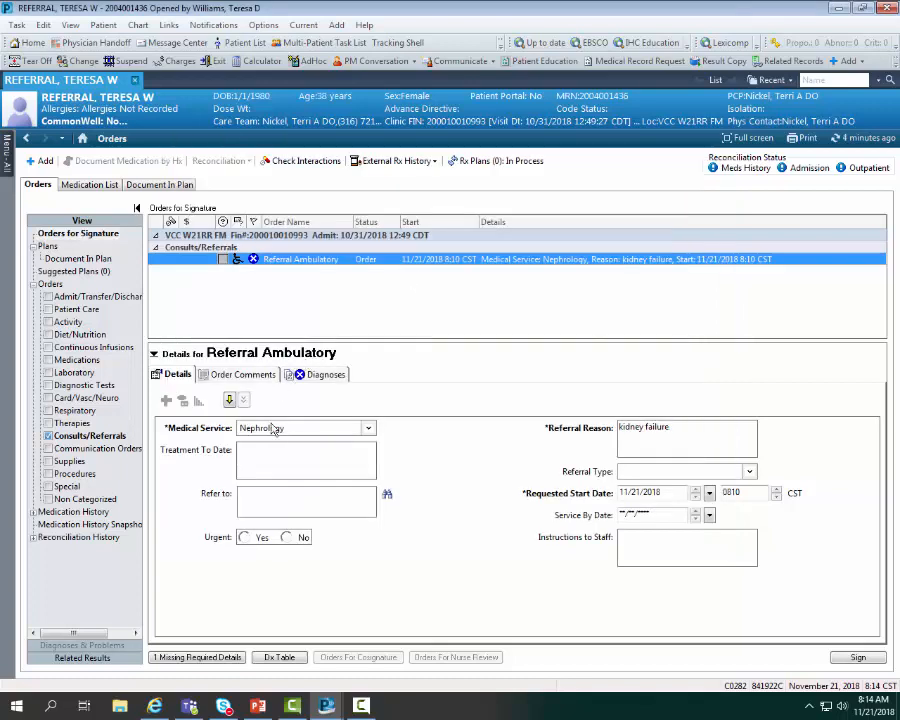
- Reopen the refer-to provider lookup for Nephrology and include external practices again
{"action": "left_click", "coordinate": [387, 494]}
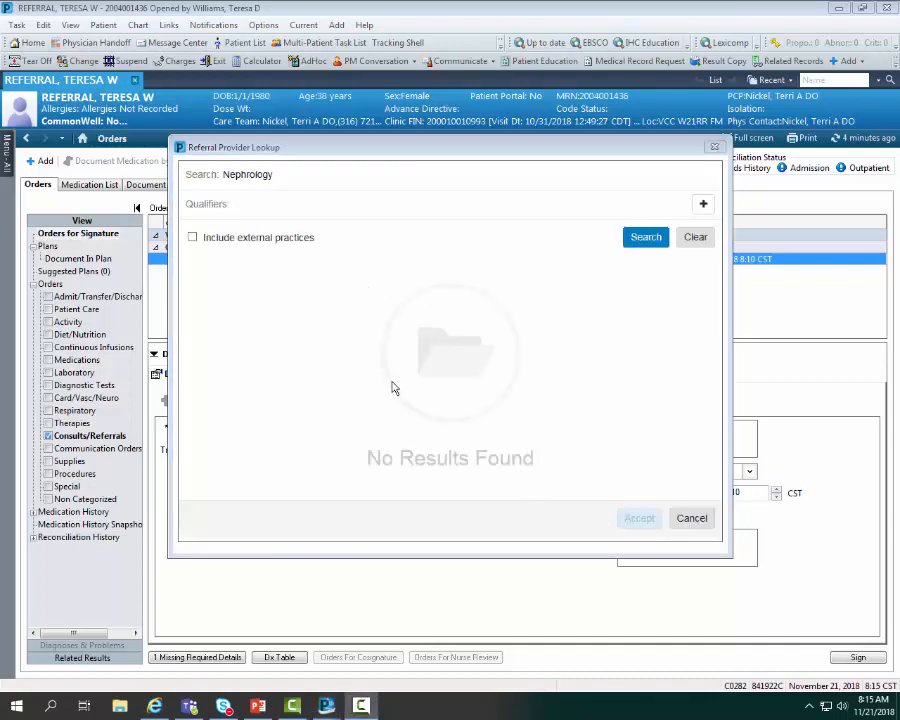
{"action": "left_click", "coordinate": [193, 238]}
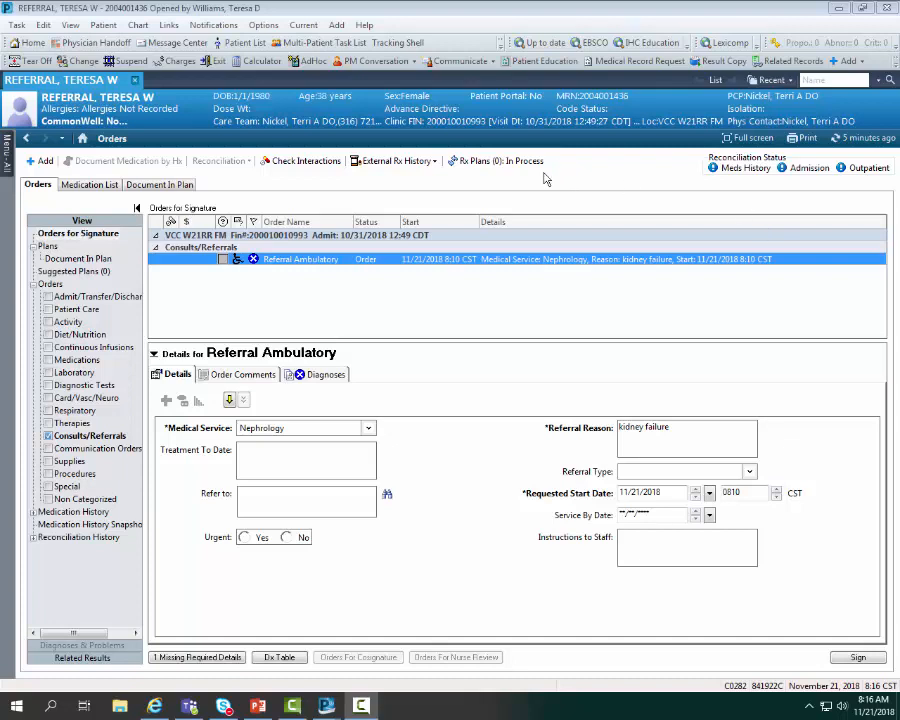
- Leave the patient's orders and open the Referral Management view
{"action": "left_click", "coordinate": [500, 43]}
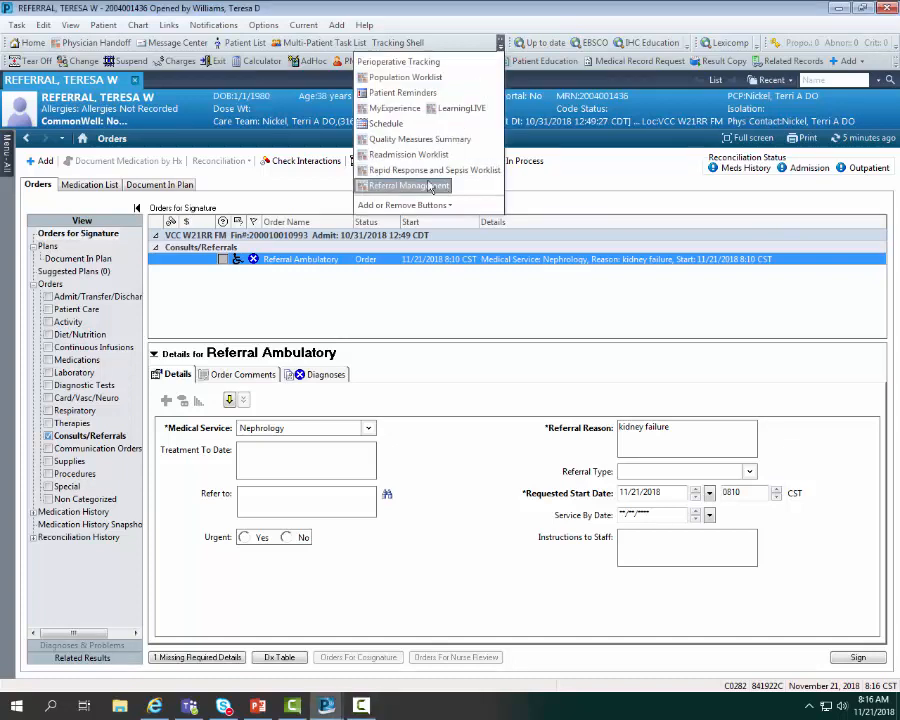
{"action": "left_click", "coordinate": [73, 29]}
{"action": "left_click", "coordinate": [72, 27]}
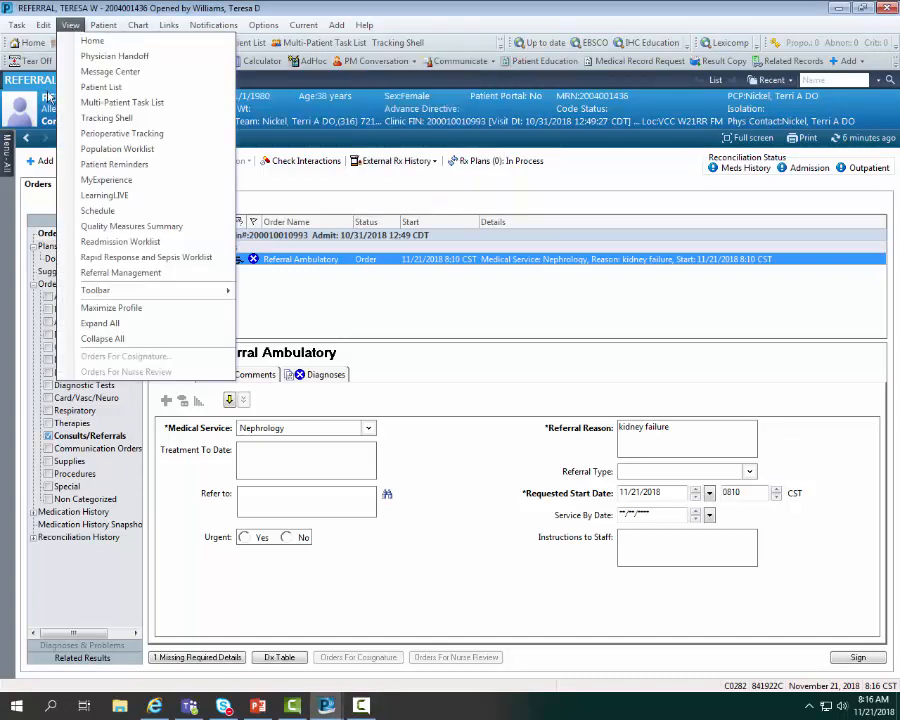
{"action": "left_click", "coordinate": [151, 278]}
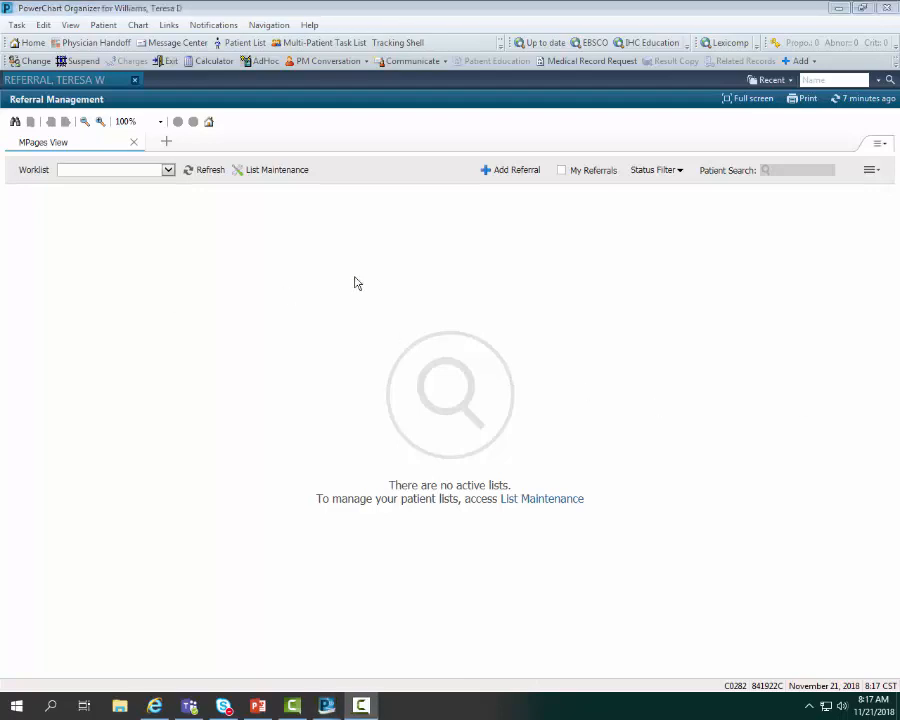
- Add a new originating default worklist in List Maintenance and name it with the referring provider's last name
{"action": "left_click", "coordinate": [295, 172]}
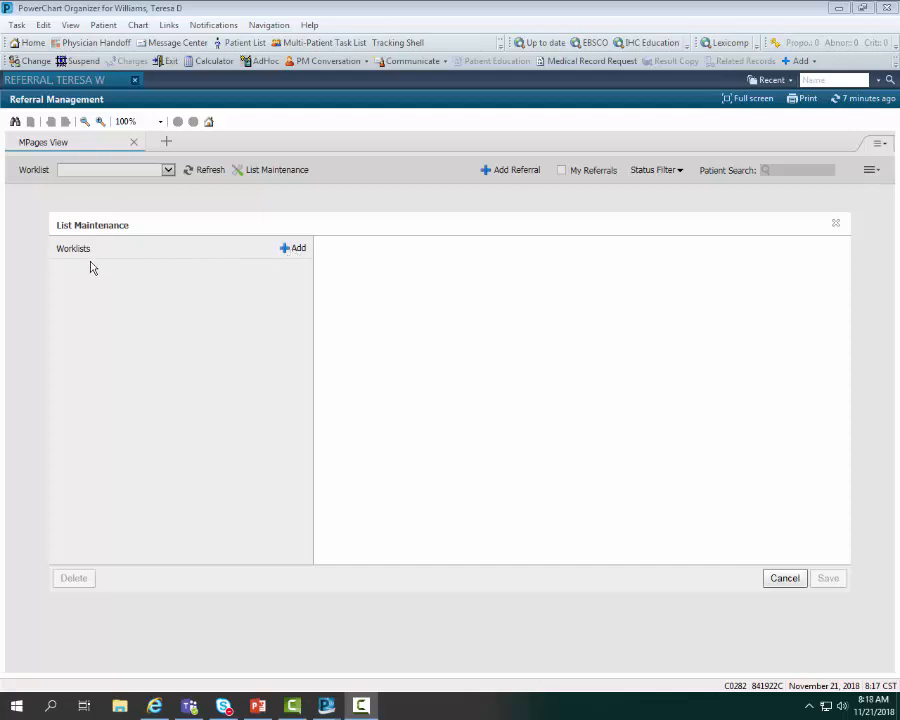
{"action": "left_click", "coordinate": [297, 250]}
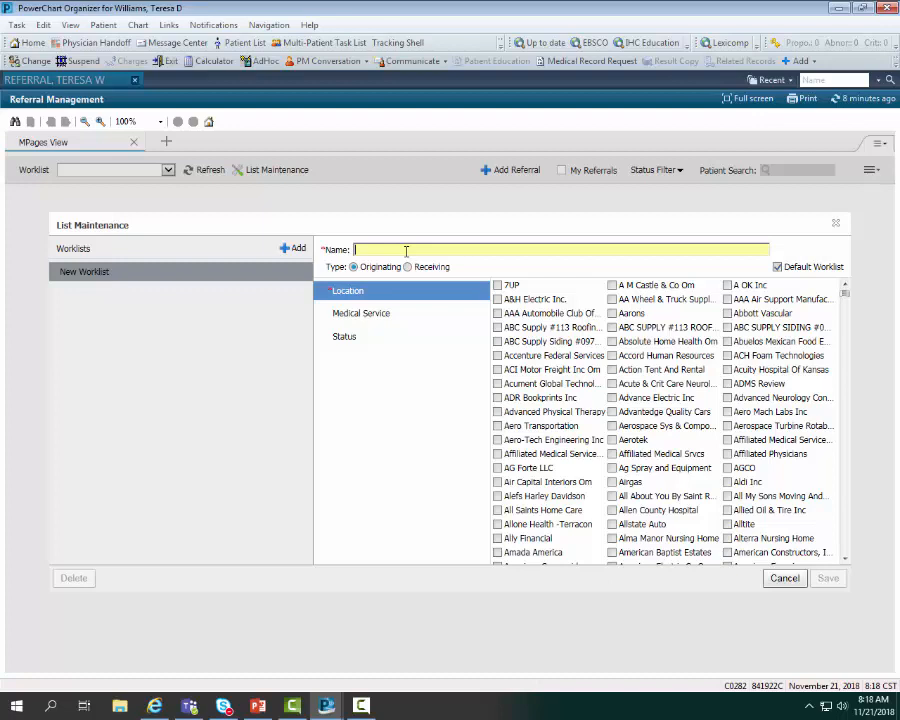
{"action": "type", "text": "Nic"}
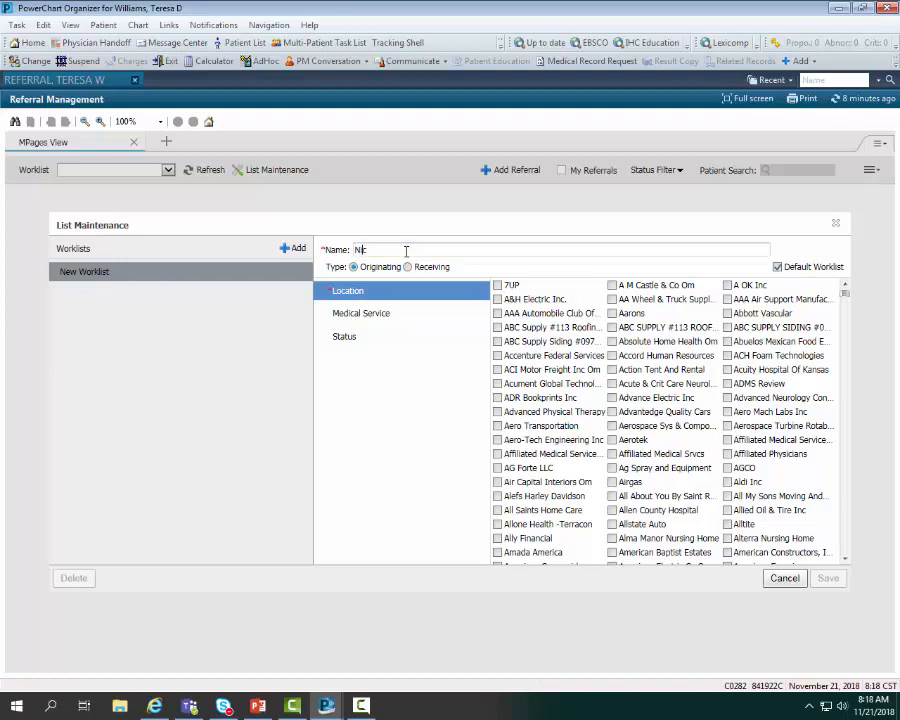
{"action": "type", "text": "kel"}
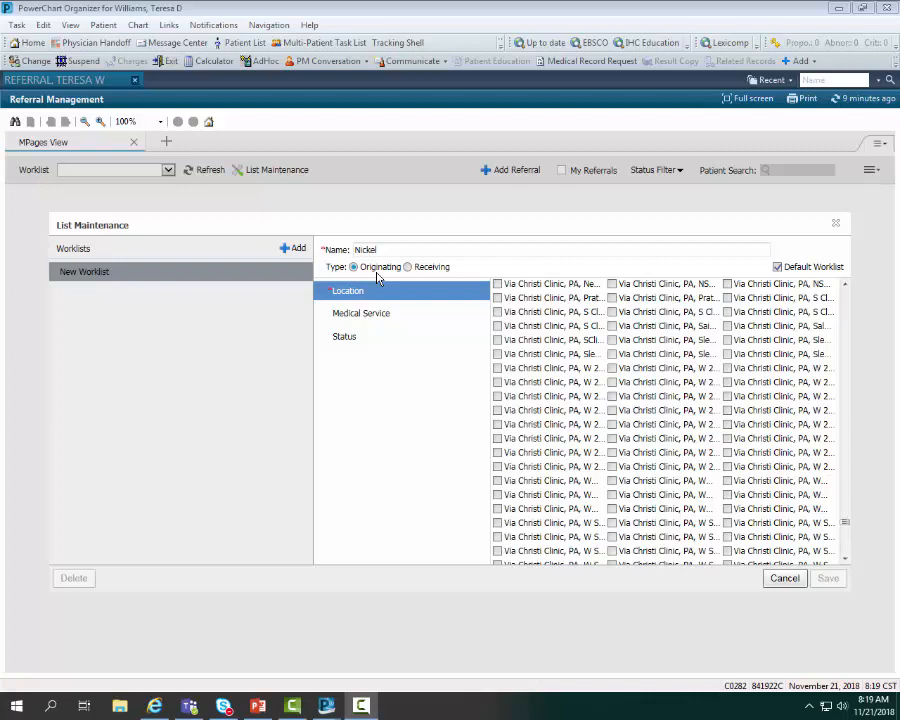
- Set the worklist's location to Via Christi Clinic, PA, W 21st RR, Family Medicine and save it with no status selected
{"action": "left_click", "coordinate": [693, 370]}
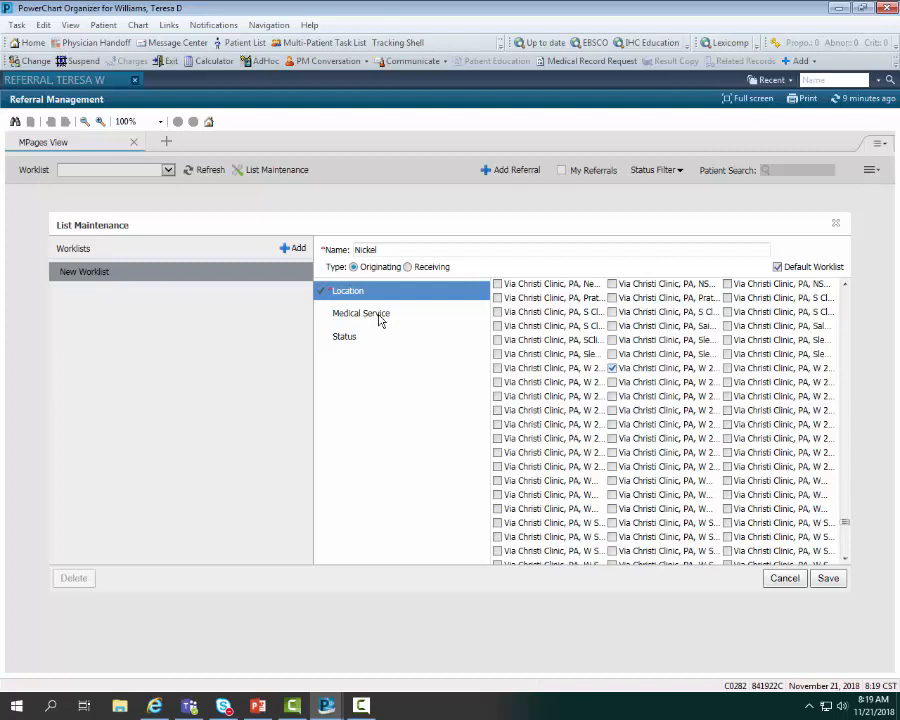
{"action": "left_click", "coordinate": [344, 340]}
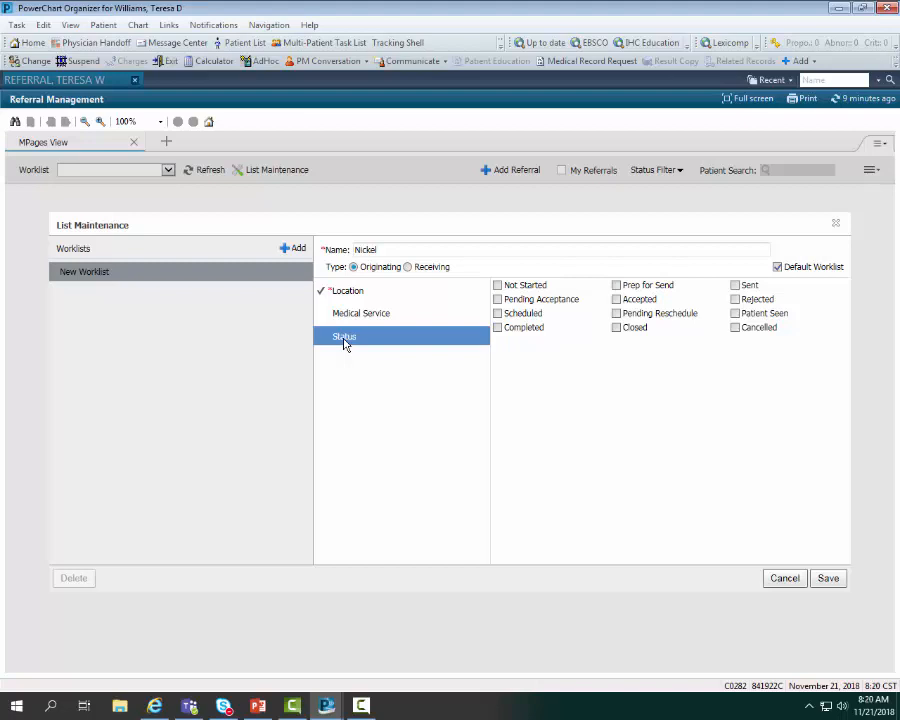
{"action": "left_click", "coordinate": [537, 293]}
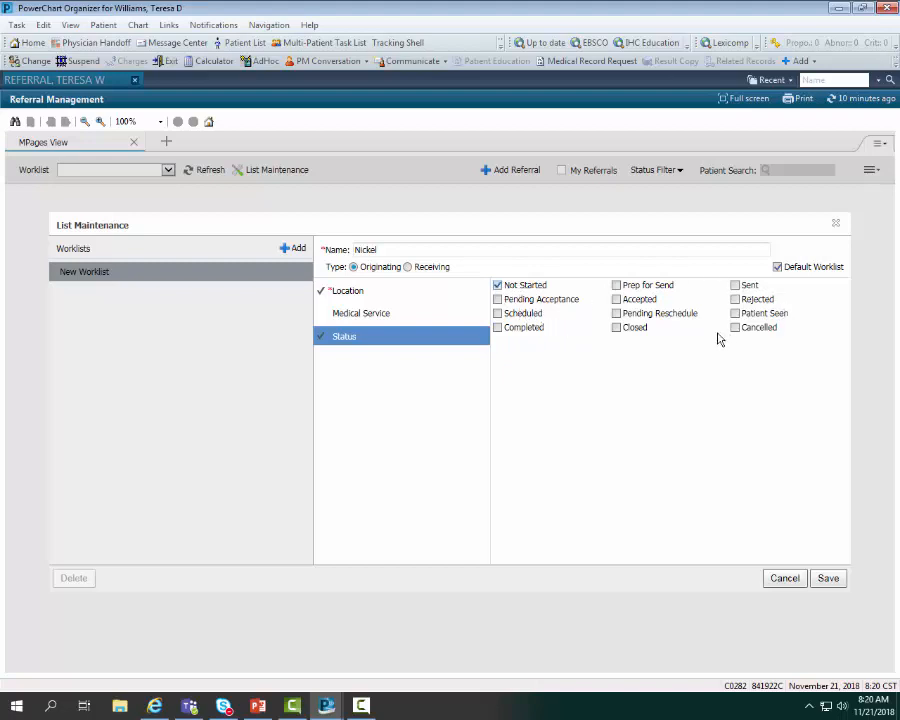
{"action": "left_click", "coordinate": [497, 286]}
{"action": "left_click", "coordinate": [826, 579]}
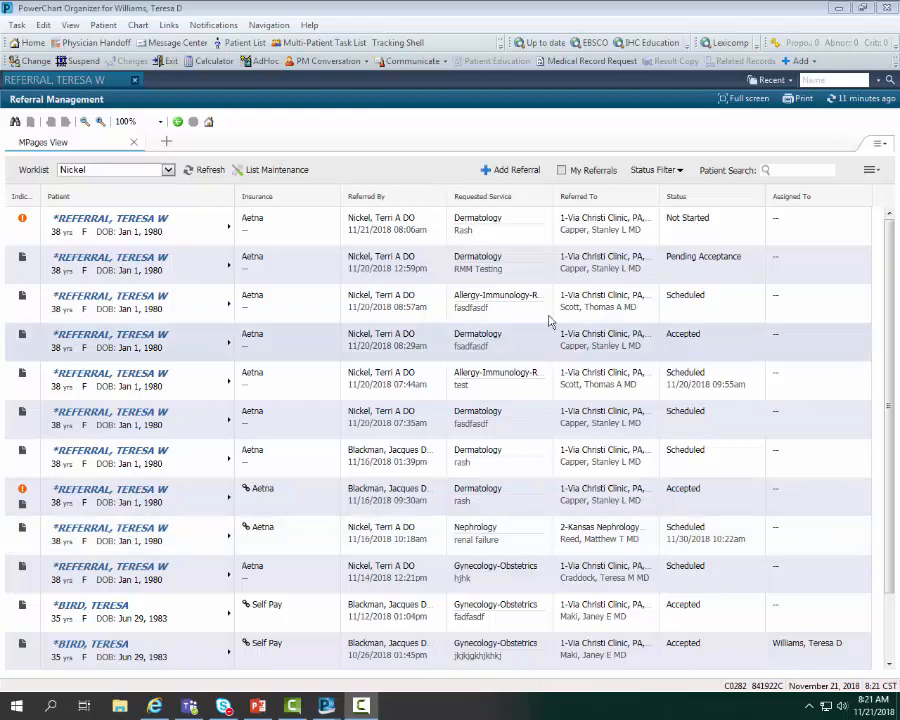
- Filter the worklist's referrals by the Not Started status only
{"action": "left_click", "coordinate": [680, 172]}
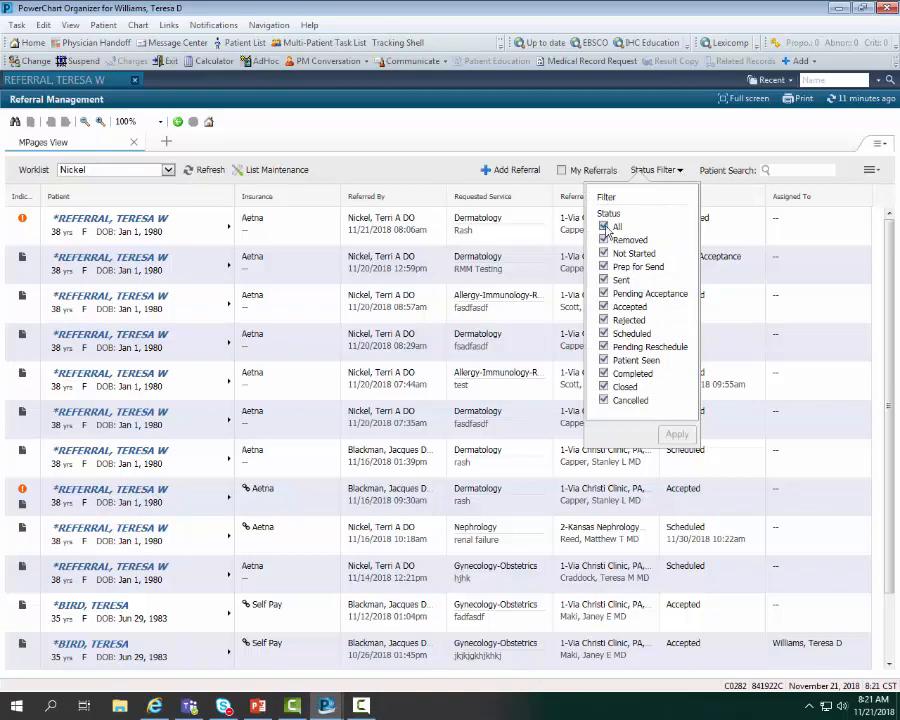
{"action": "left_click", "coordinate": [603, 226]}
{"action": "left_click", "coordinate": [603, 254]}
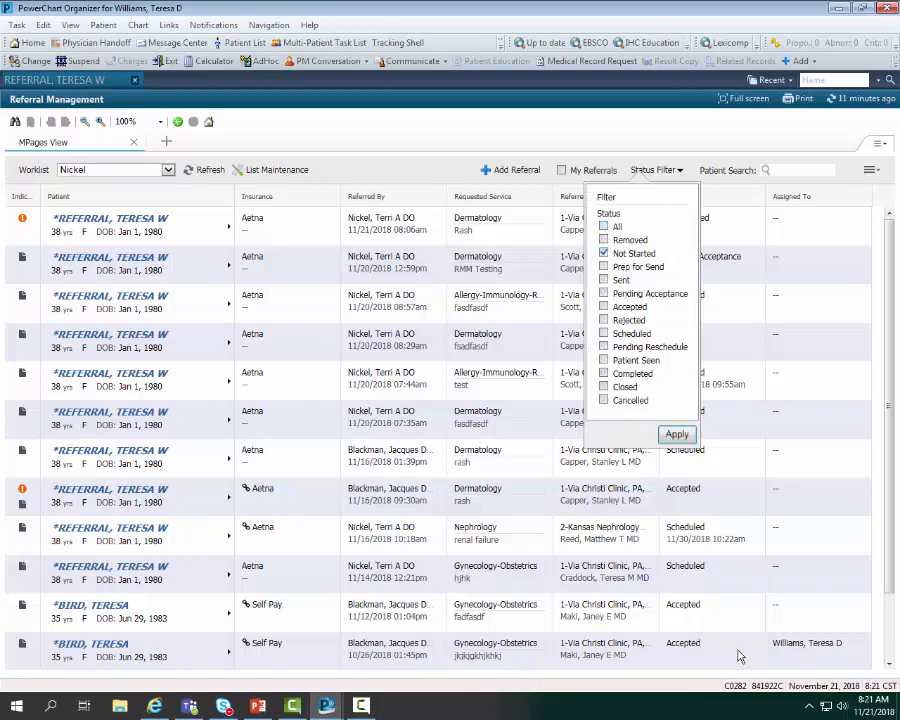
{"action": "left_click", "coordinate": [677, 436]}
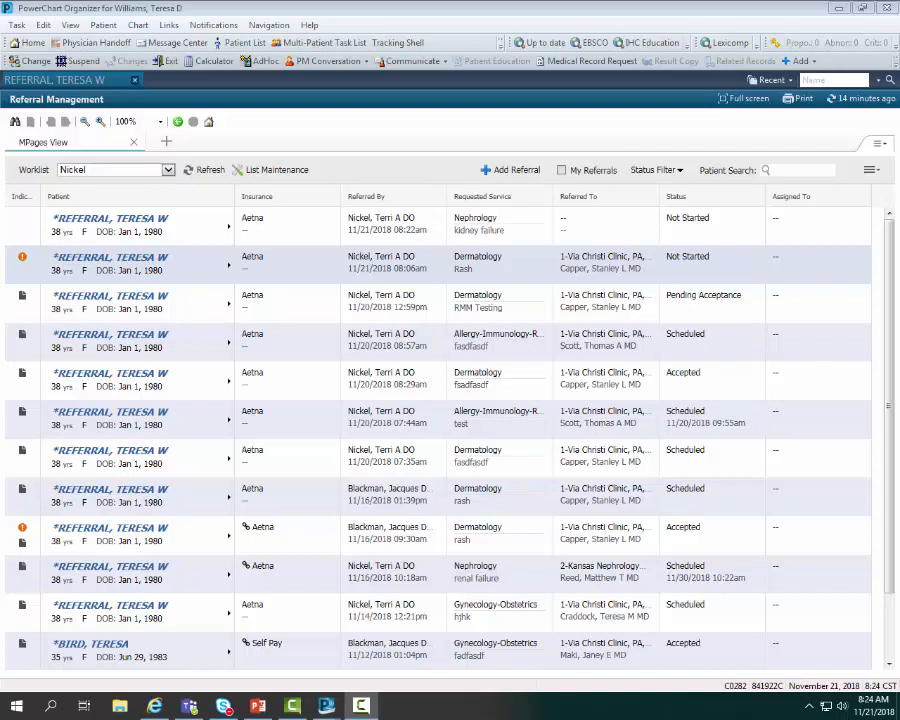
- Create a receiving worklist named Derm for the selected 1-Via Christi Clinic, PA, E... location, save it and display it
{"action": "left_click", "coordinate": [281, 174]}
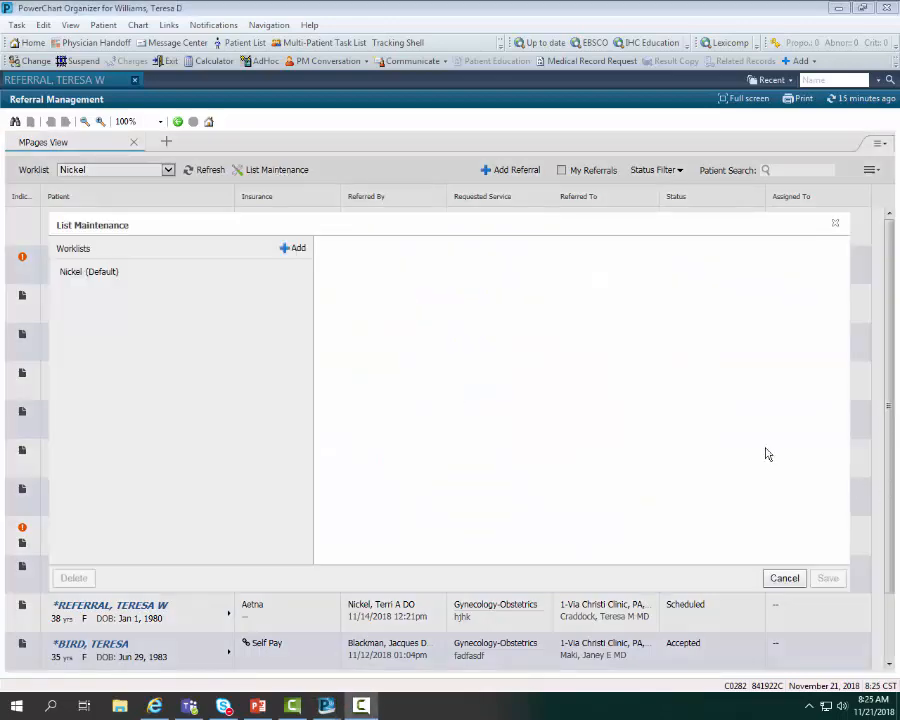
{"action": "left_click", "coordinate": [290, 250]}
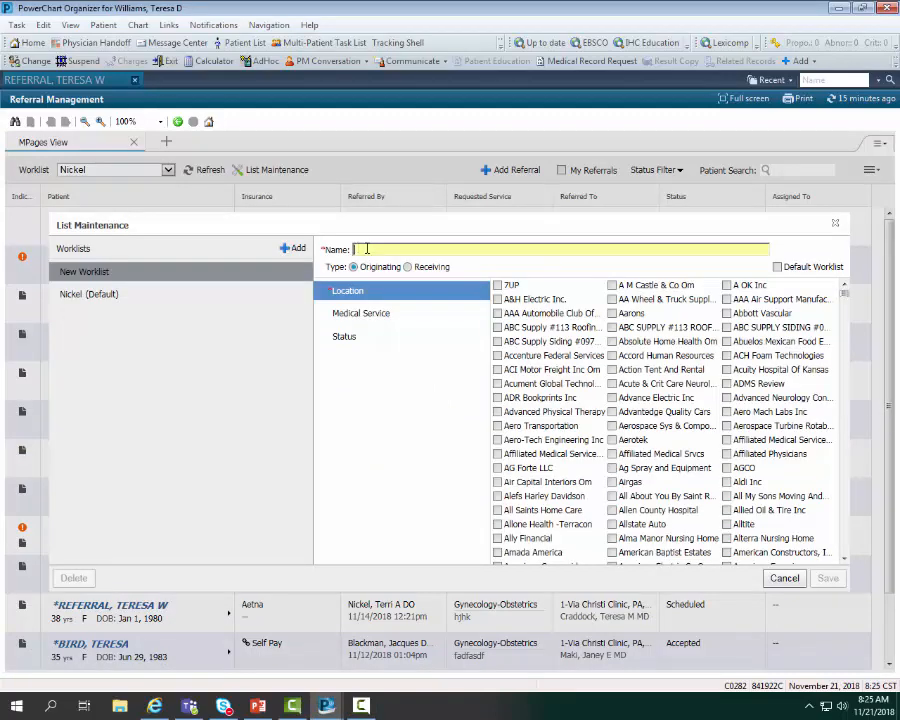
{"action": "type", "text": "Derm"}
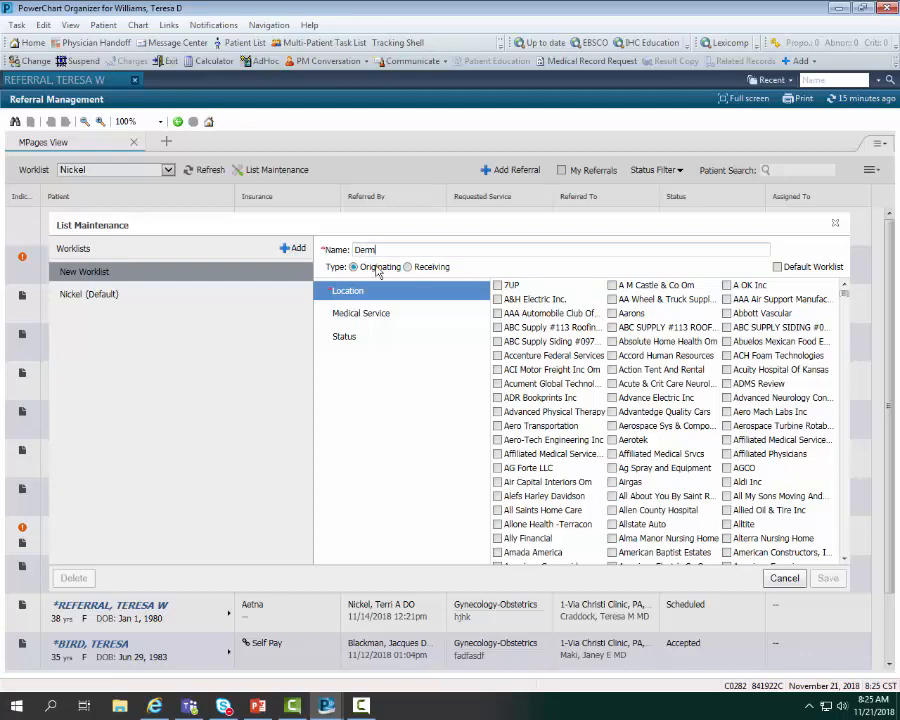
{"action": "left_click", "coordinate": [428, 269]}
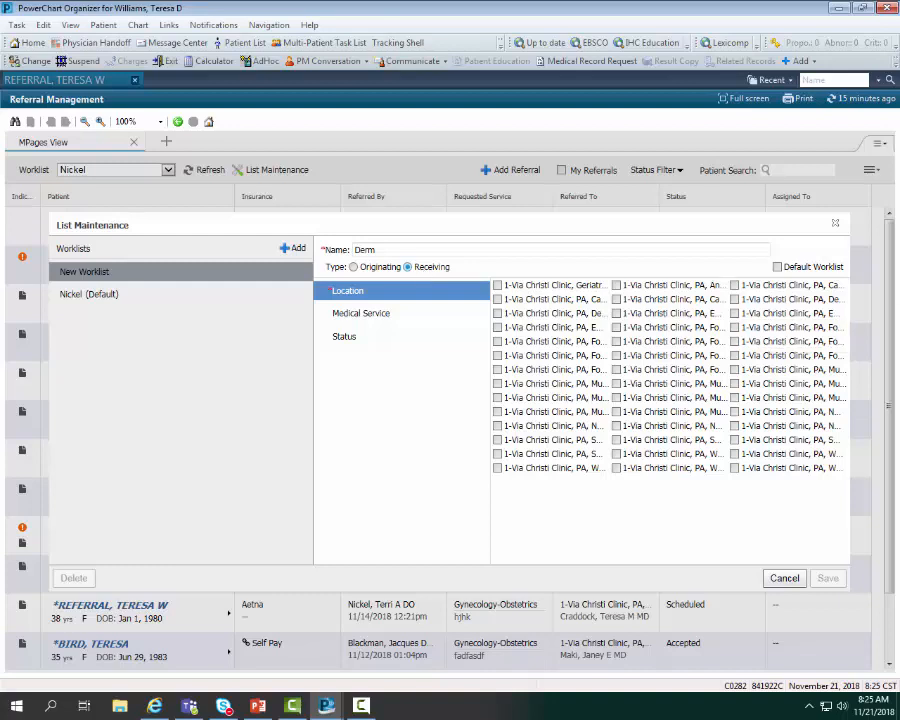
{"action": "left_click", "coordinate": [656, 318]}
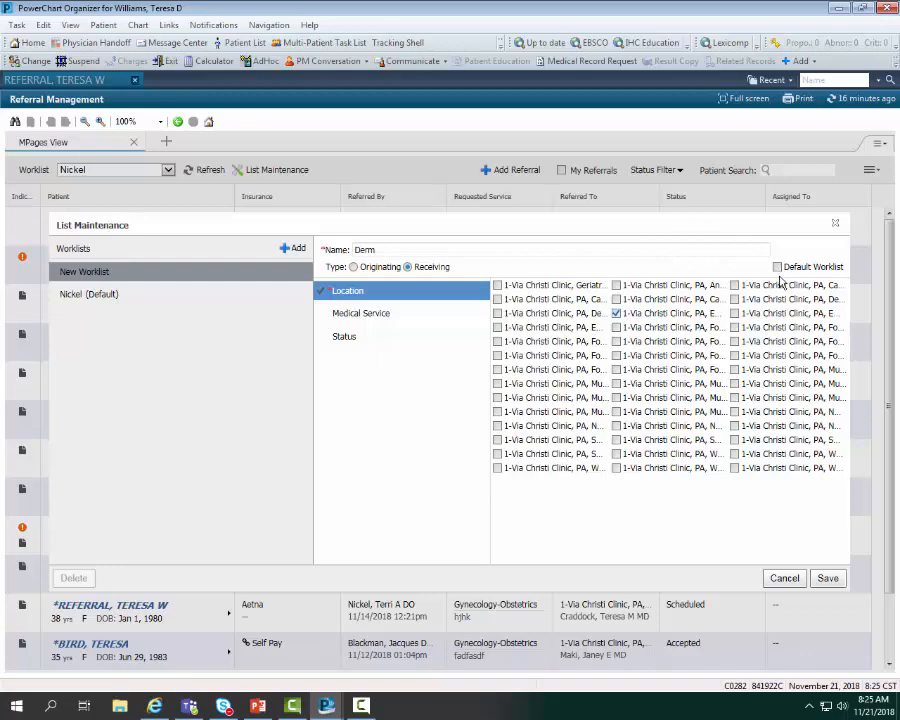
{"action": "left_click", "coordinate": [826, 579]}
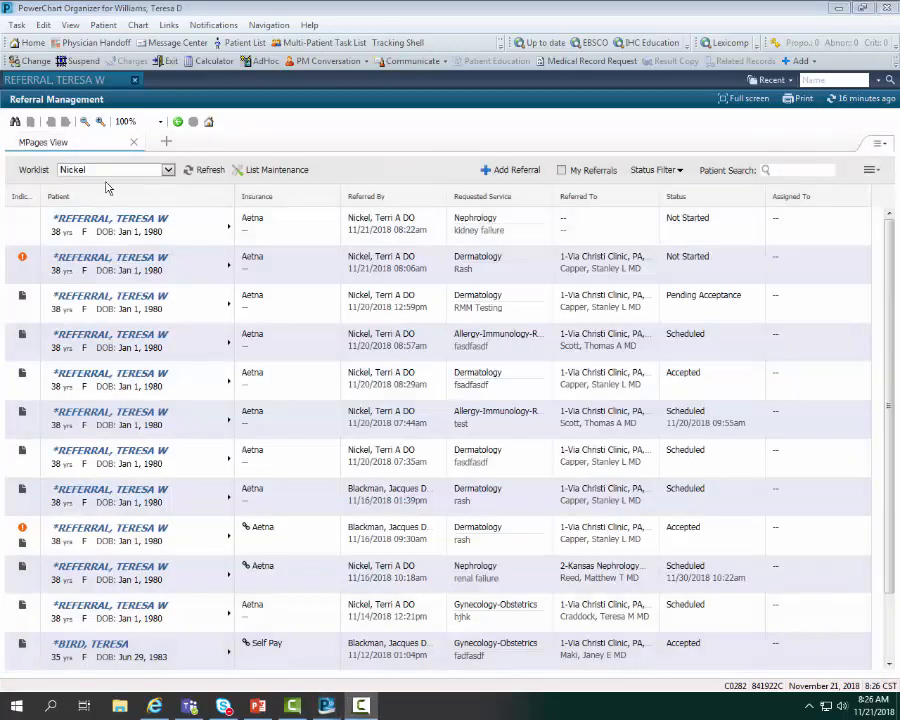
{"action": "left_click", "coordinate": [168, 170]}
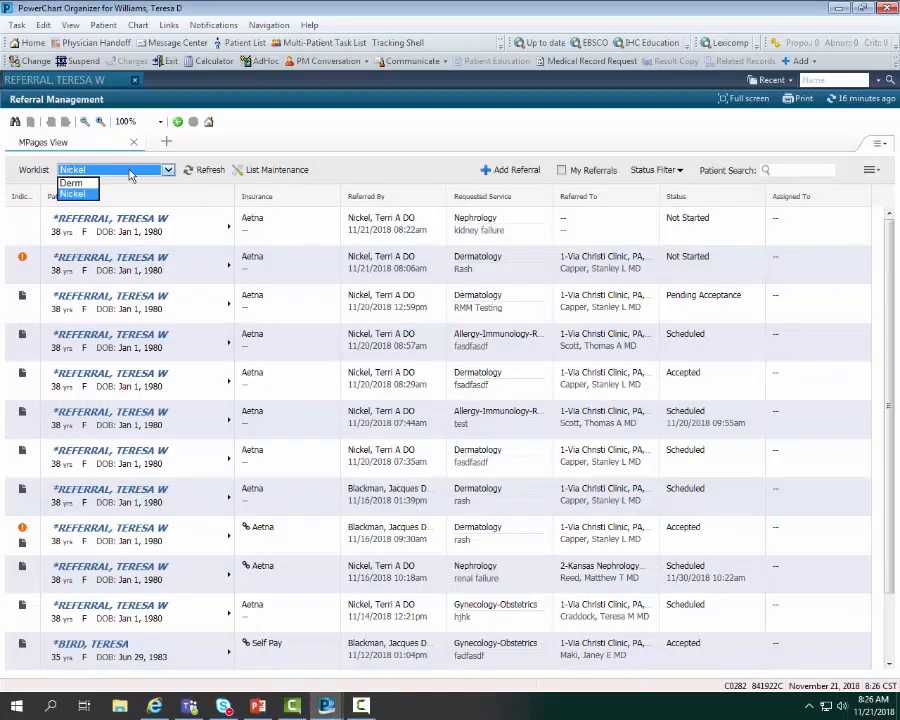
{"action": "left_click", "coordinate": [70, 183]}
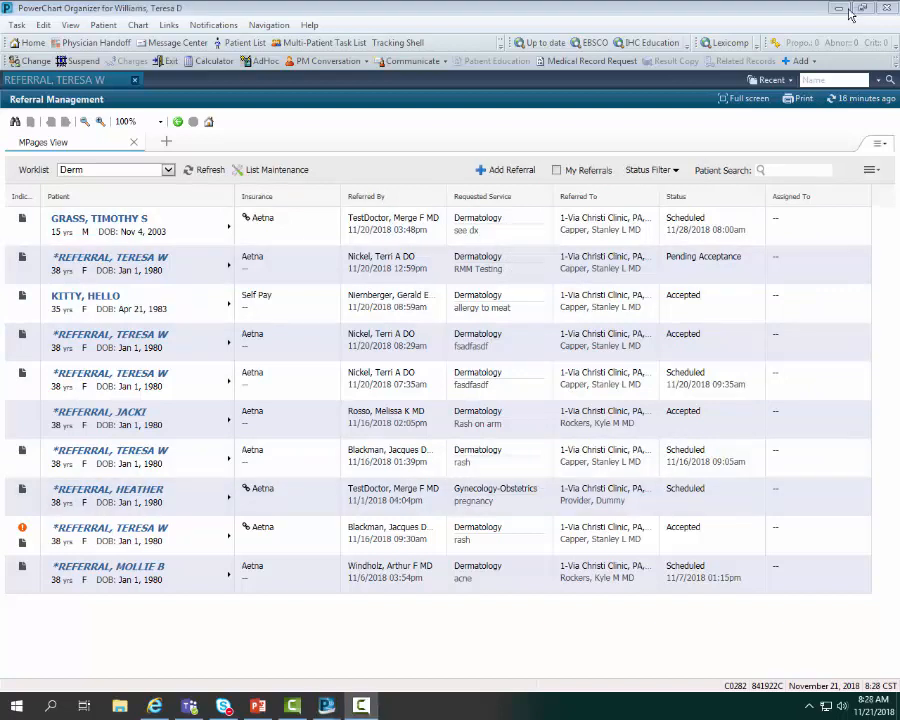
- Search the Derm worklist for a patient by last name
{"action": "left_click", "coordinate": [782, 172]}
{"action": "type", "text": "kl"}
{"action": "type", "text": "t"}
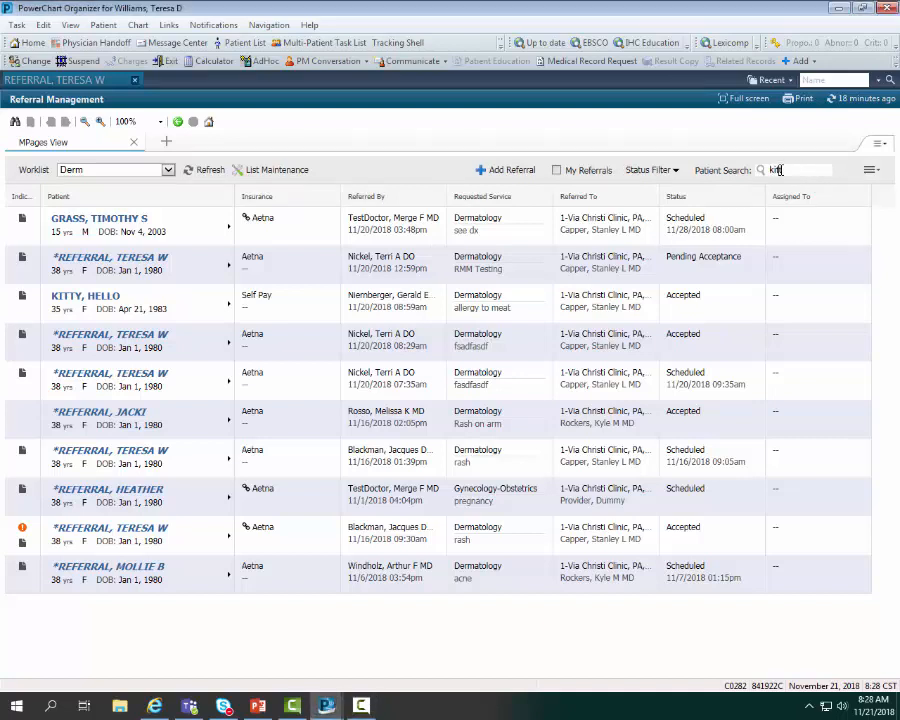